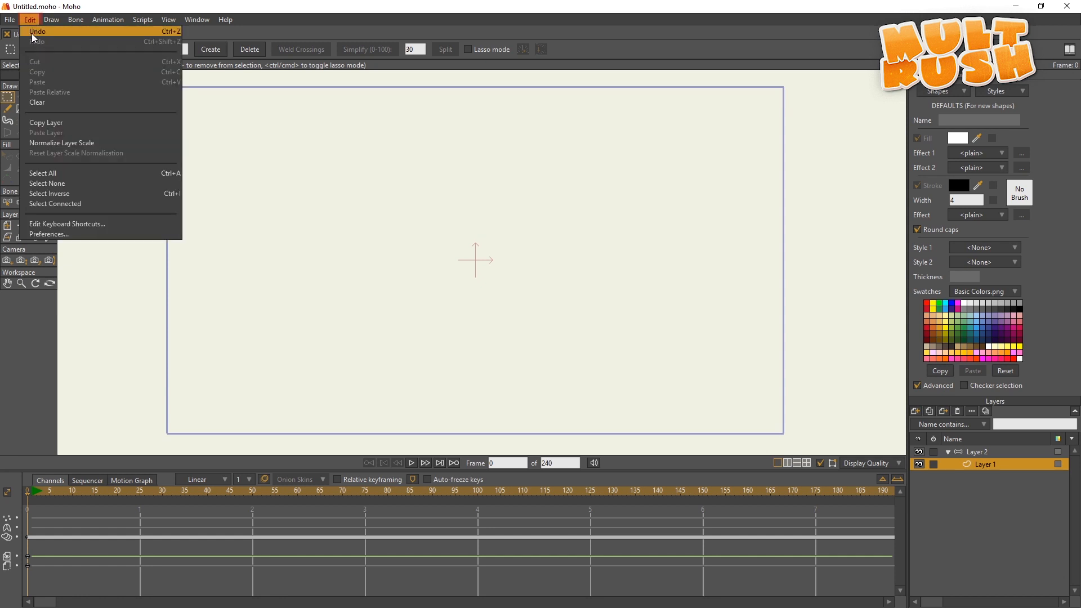
Step: Create a folder named Moho Content Folder on drive F: and set it as the custom content folder in the preferences
left_click(59, 236)
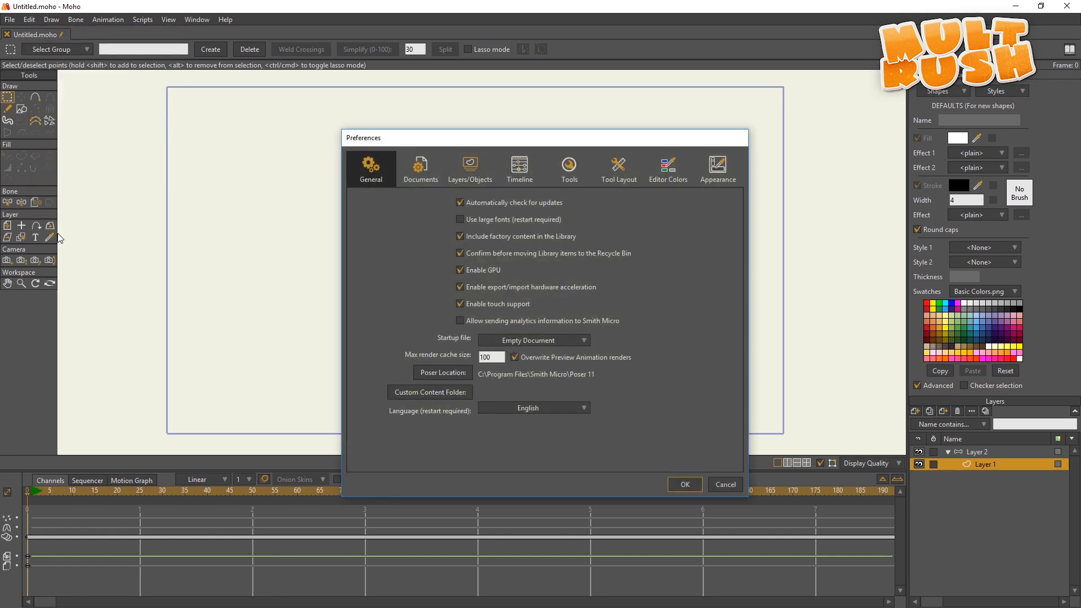
left_click(394, 389)
left_click(395, 228)
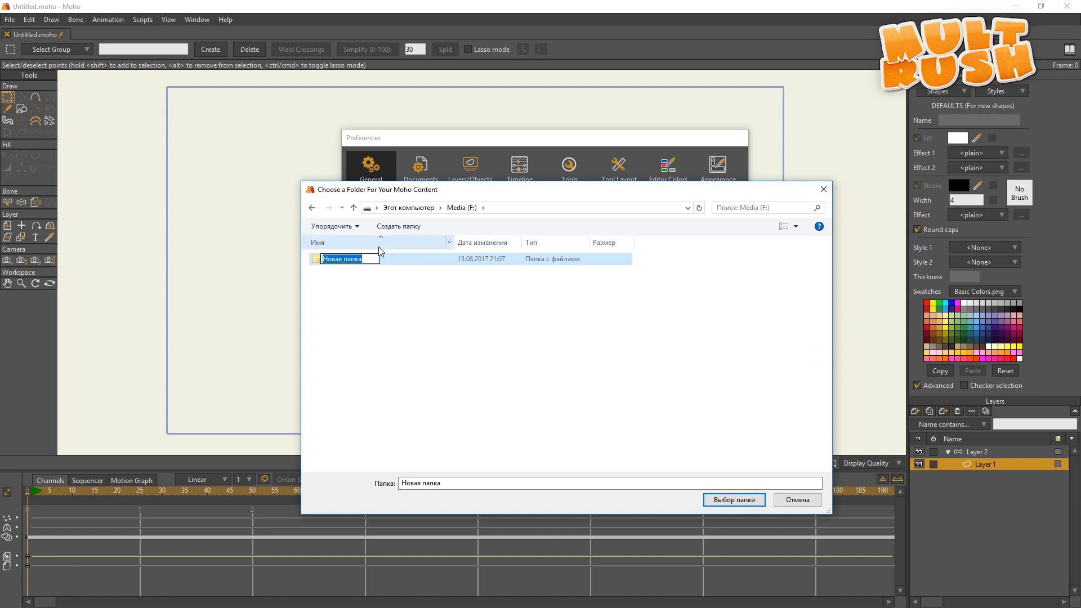
type("Moho Content")
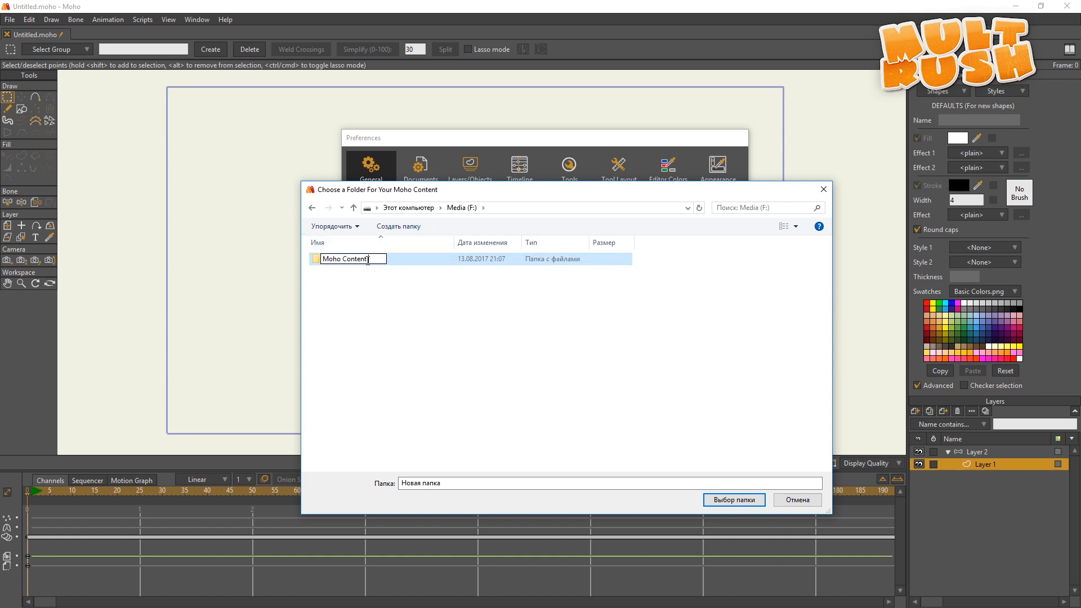
type(" Folder")
key("Return")
left_click(717, 499)
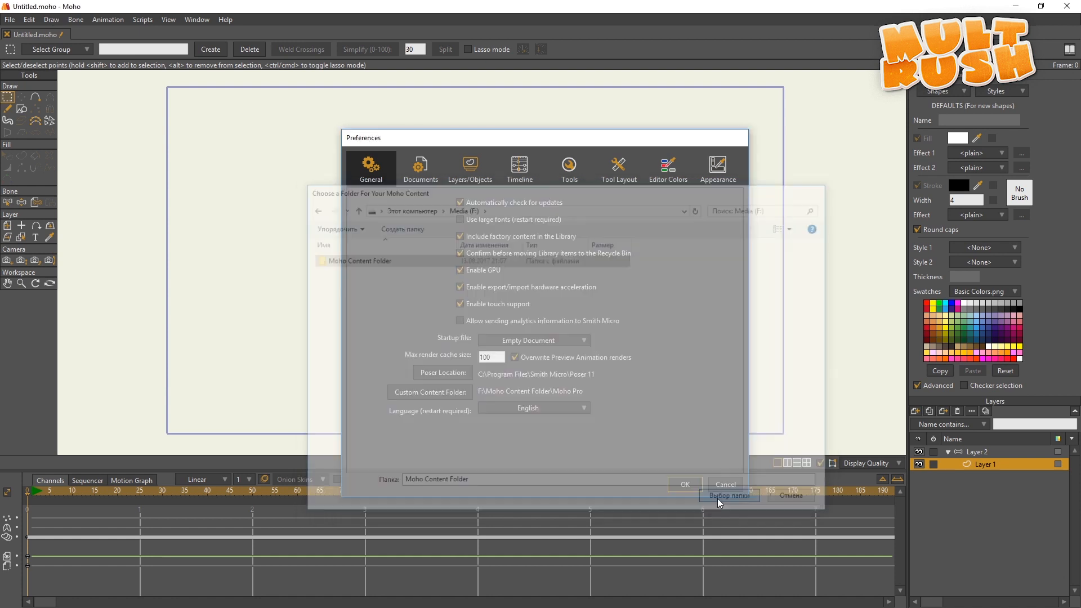
left_click(681, 484)
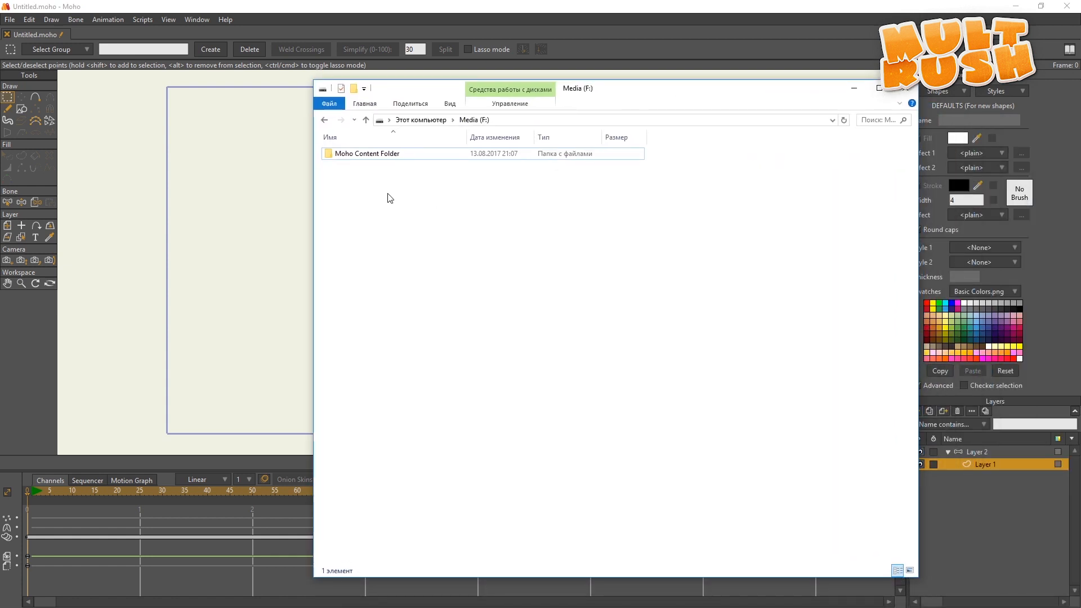
Step: Open the Moho Pro subfolder inside Moho Content Folder to inspect its contents
double_click(363, 155)
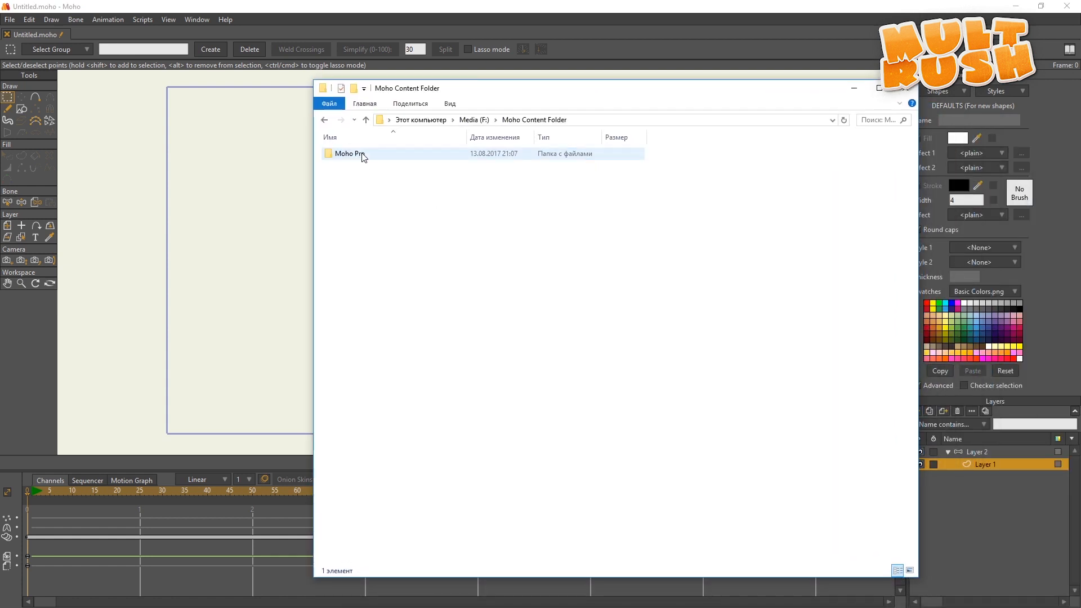
double_click(350, 154)
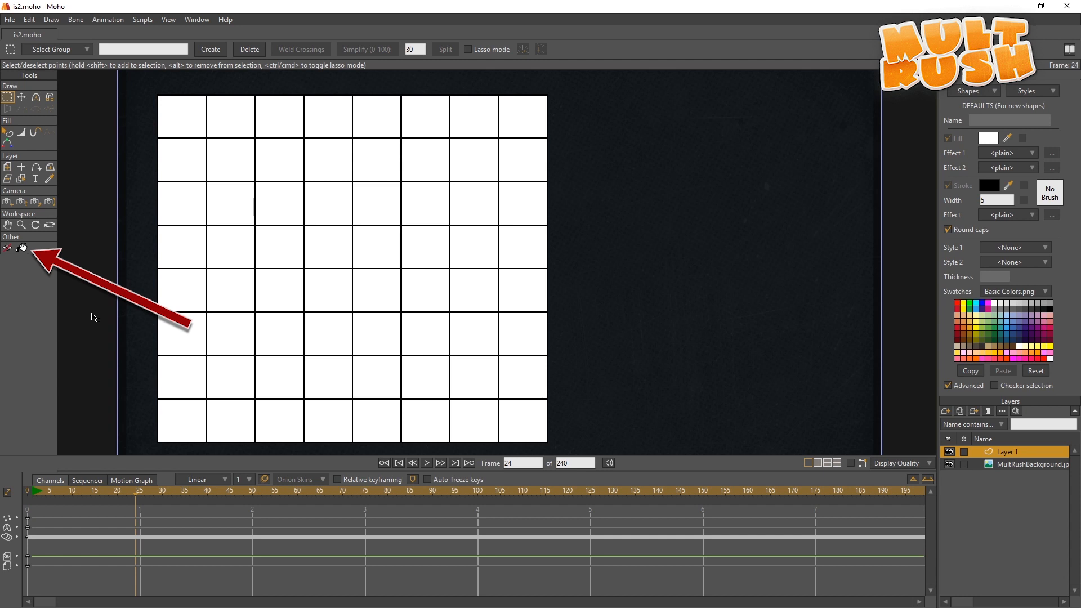
Step: Recolor six grid squares with the blue first fill and three with the red second fill using the Recolor Shape tool
left_click(23, 249)
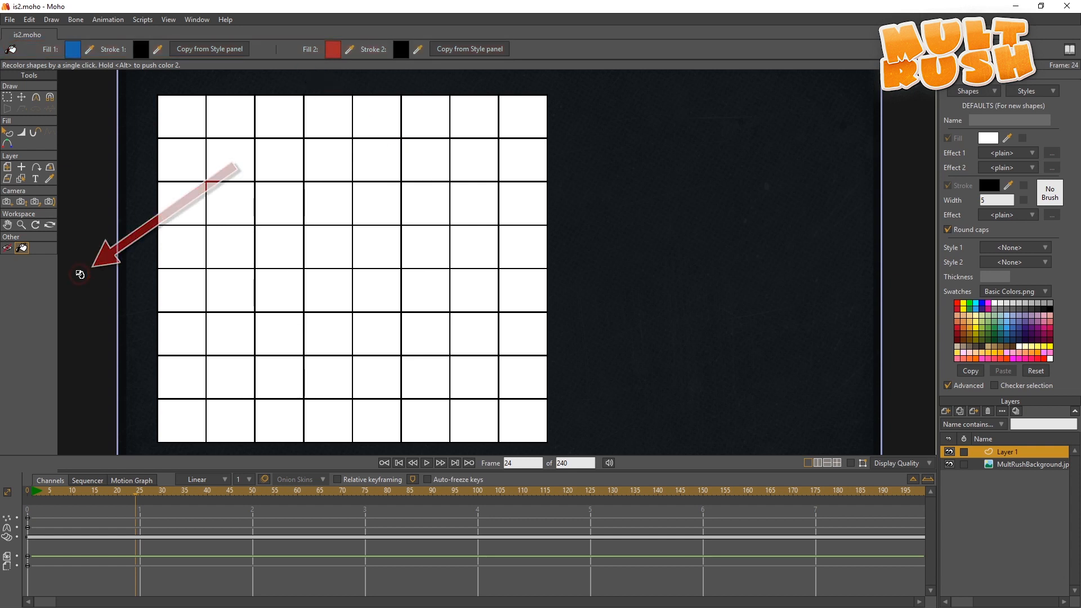
left_click(188, 130)
left_click(217, 157)
left_click(292, 135, "alt")
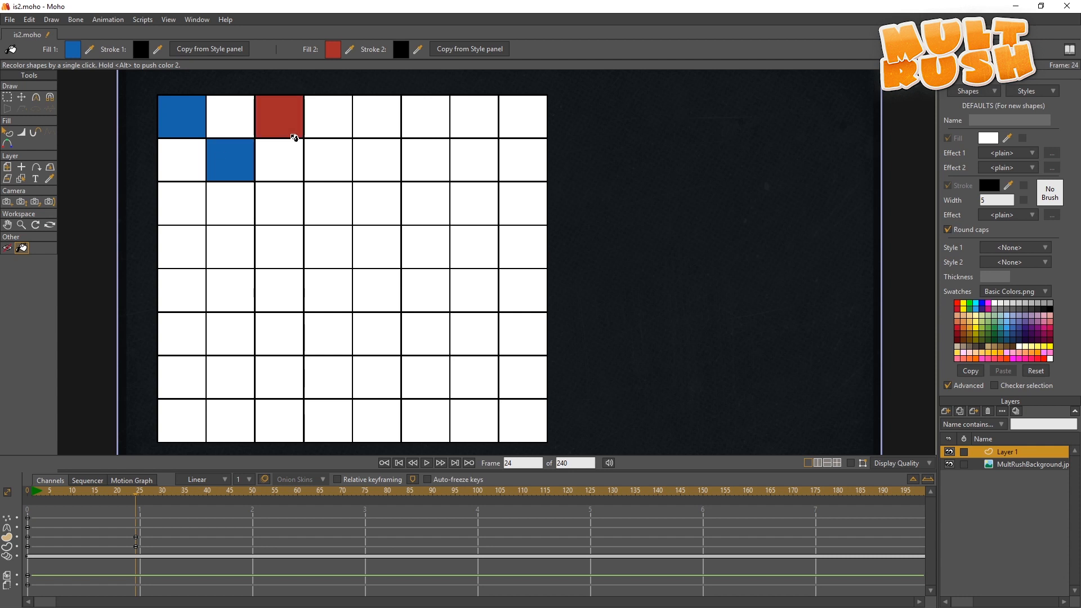
left_click(338, 210)
left_click(276, 248)
left_click(345, 314)
left_click(443, 259, "alt")
left_click(440, 201, "alt")
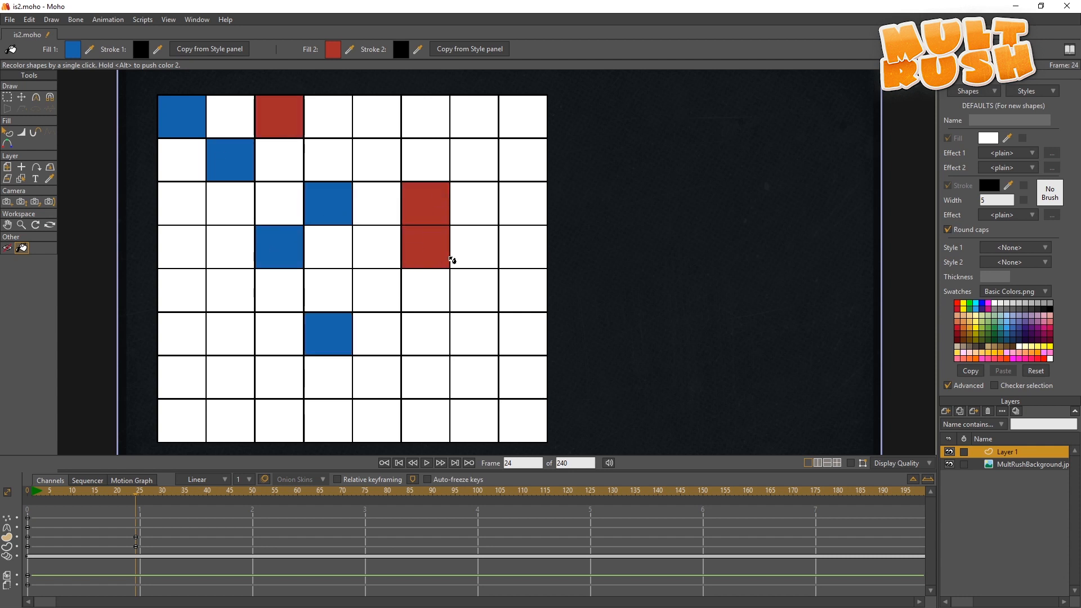
left_click(453, 260)
Step: Select the points of the adjacent red and blue squares with Transform Points and hide all other points
key("t")
left_click_drag(367, 210, 525, 306)
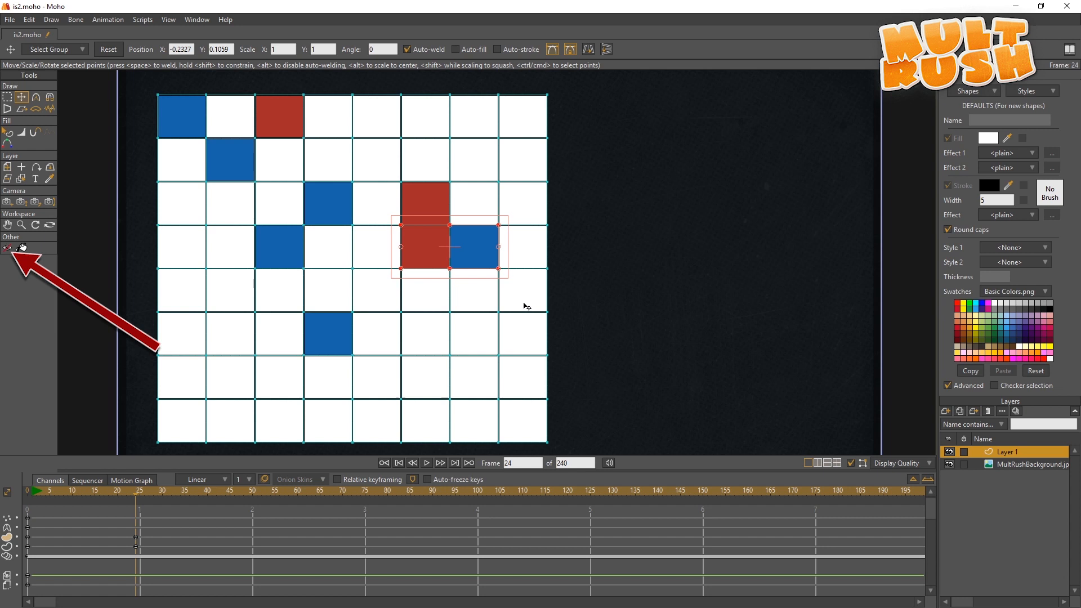
left_click(8, 249)
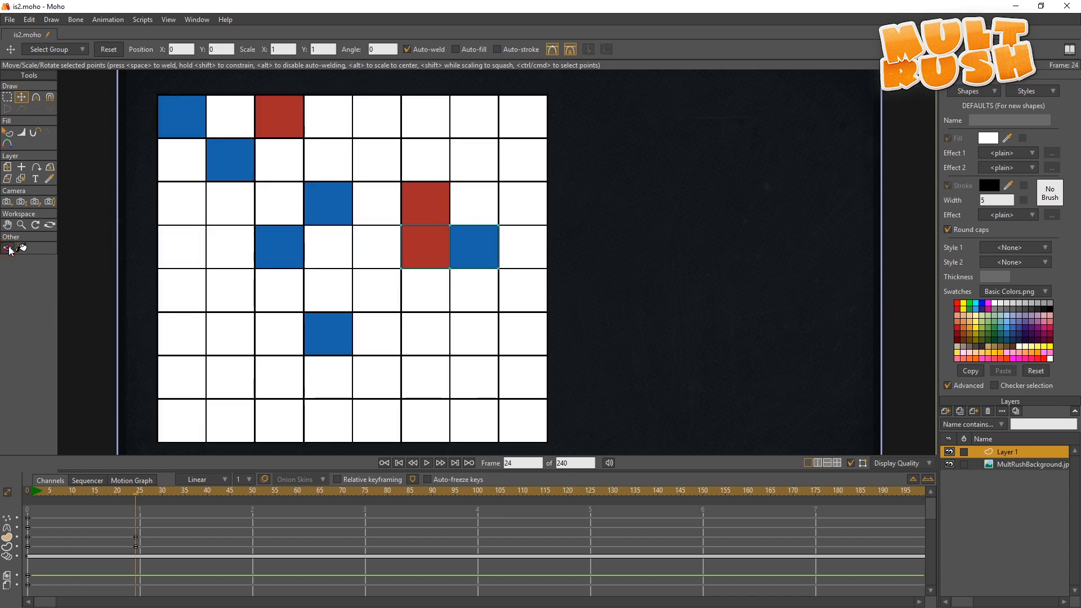
Step: Select the visible points of the two squares, rotate them clockwise, deselect them and unhide the remaining points
left_click_drag(288, 162, 562, 372)
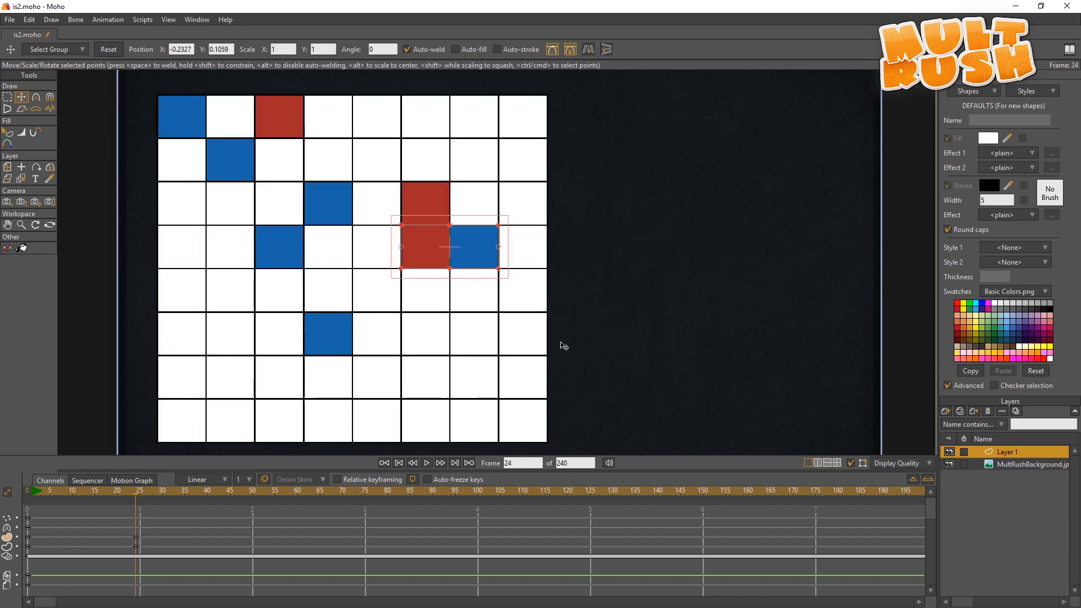
left_click_drag(449, 255, 476, 251)
key("Return")
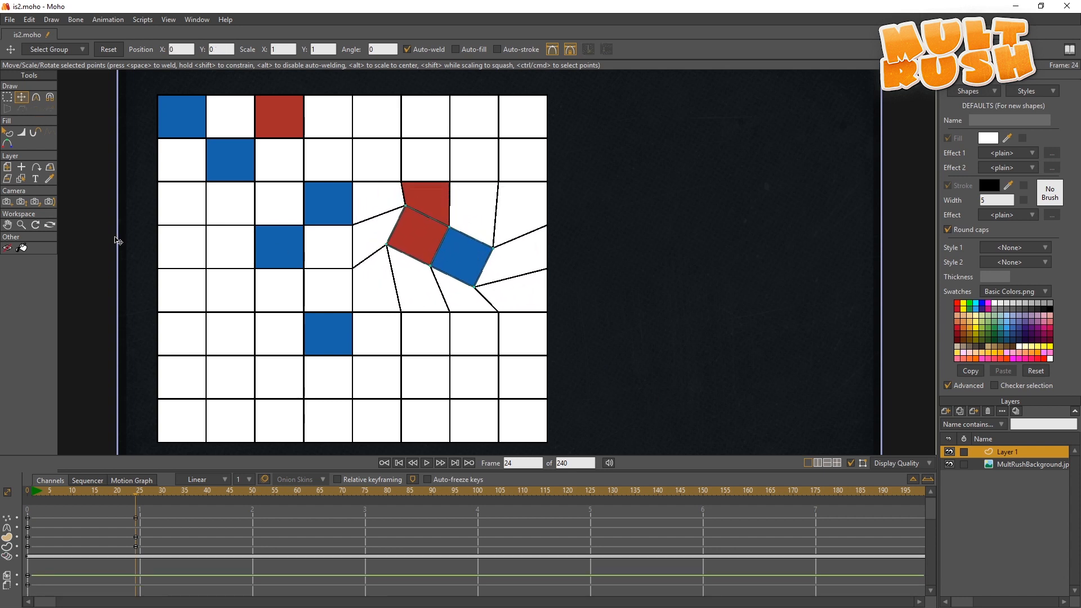
left_click(7, 248)
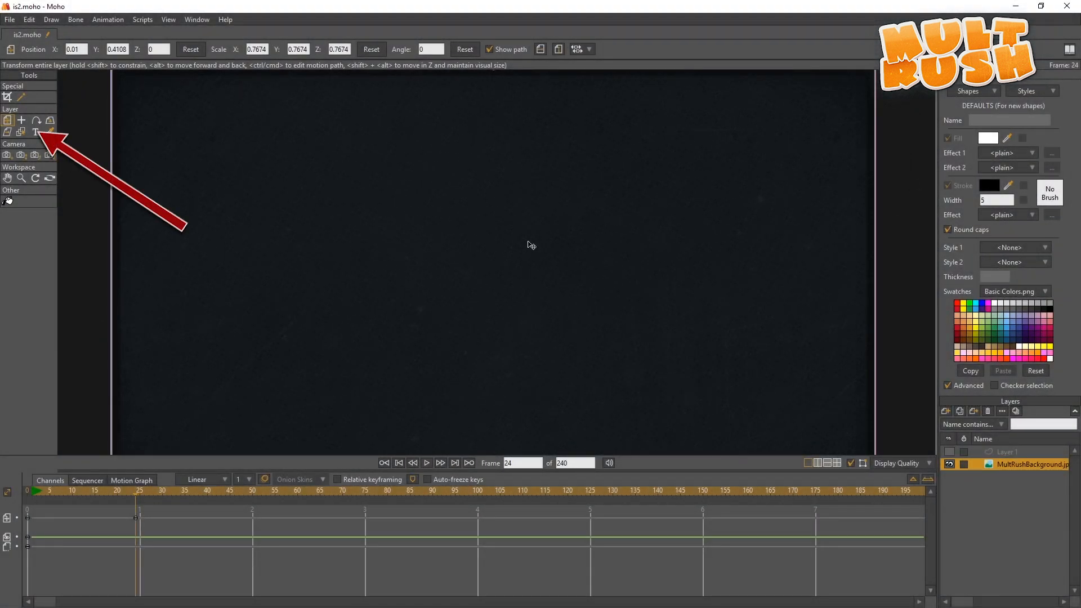
Step: Insert a text layer reading "INSERT TEXT" in Futura PT Book with the stroke enabled and the scale at 92%
left_click(35, 133)
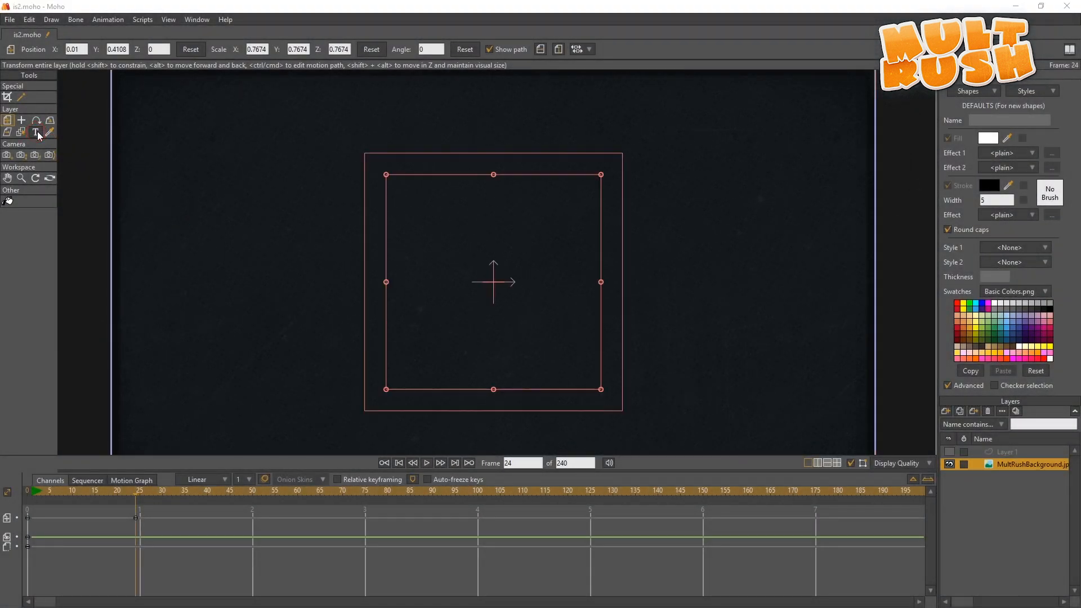
type("INSE")
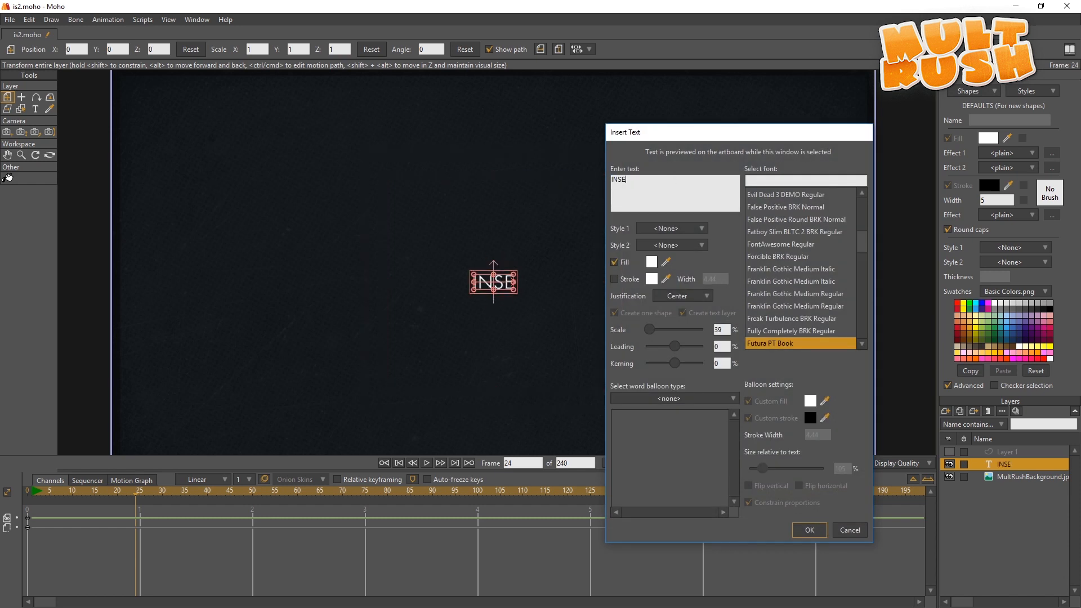
type("RT TEXT")
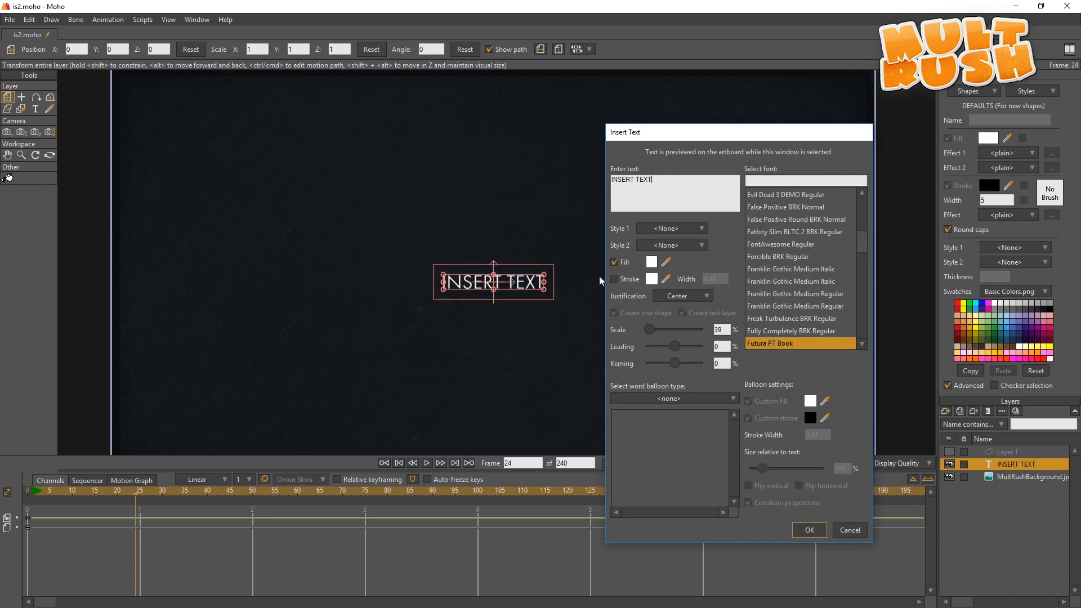
left_click(614, 279)
left_click_drag(650, 330, 656, 330)
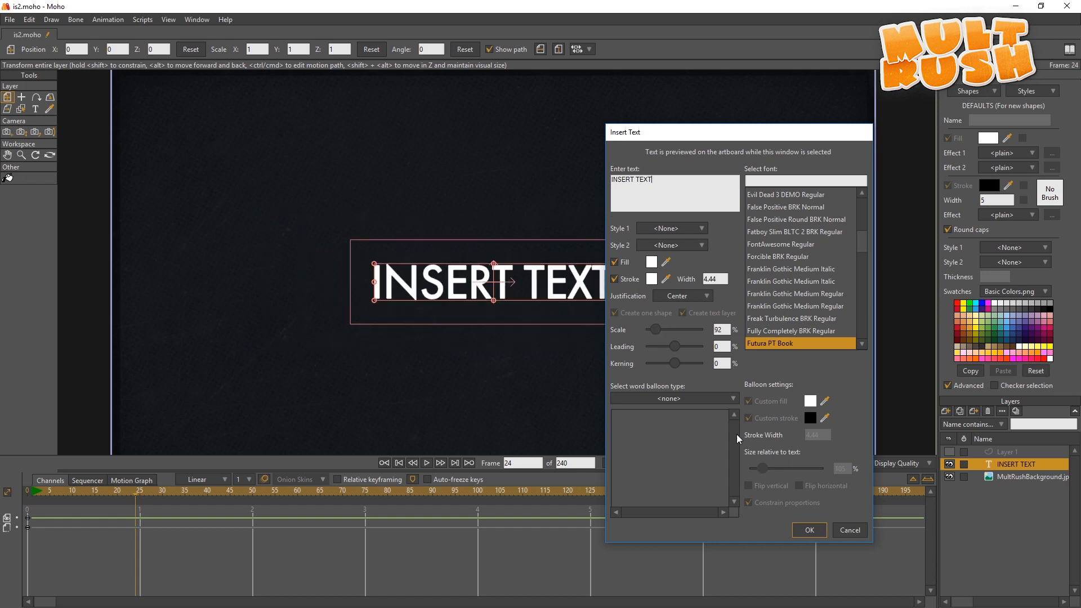
left_click(808, 531)
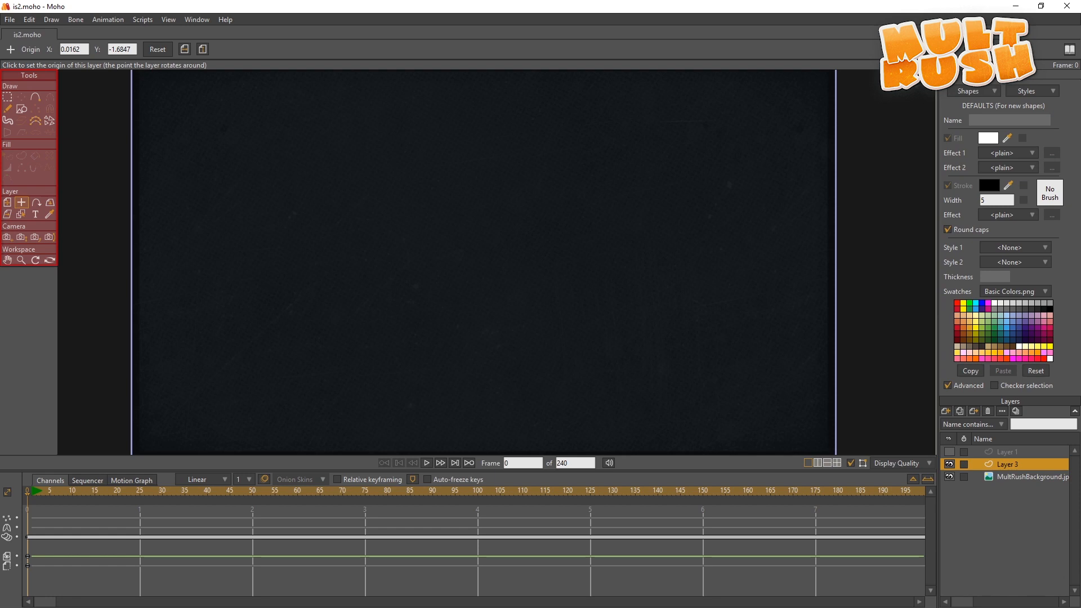
Step: Examine the built-in tool script files in the Moho 12 installation's scripts\tool folder
left_click_drag(1080, 169, 721, 98)
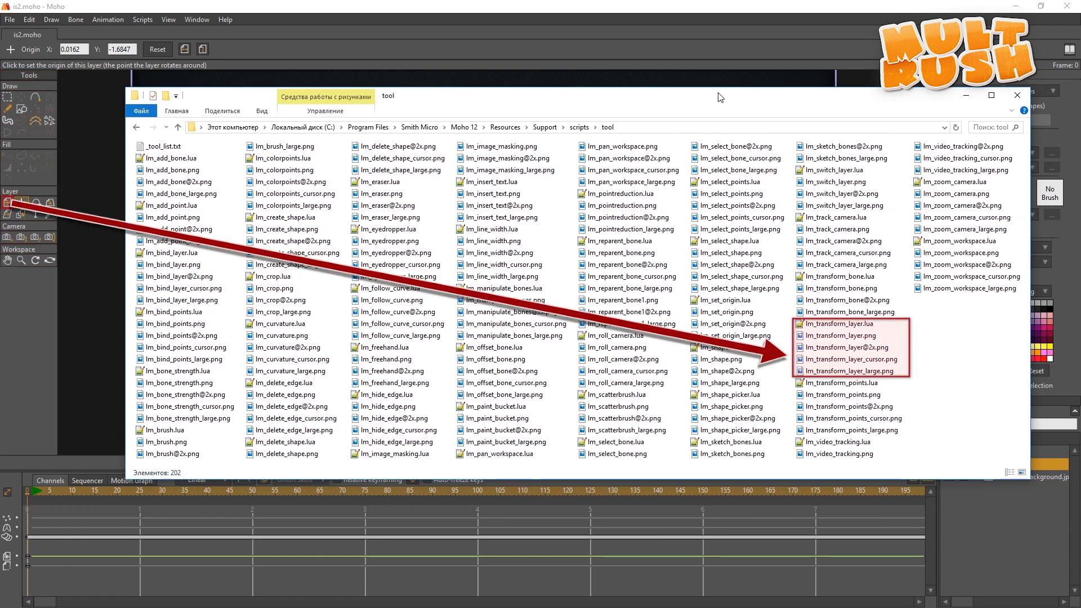
left_click_drag(721, 98, 1080, 109)
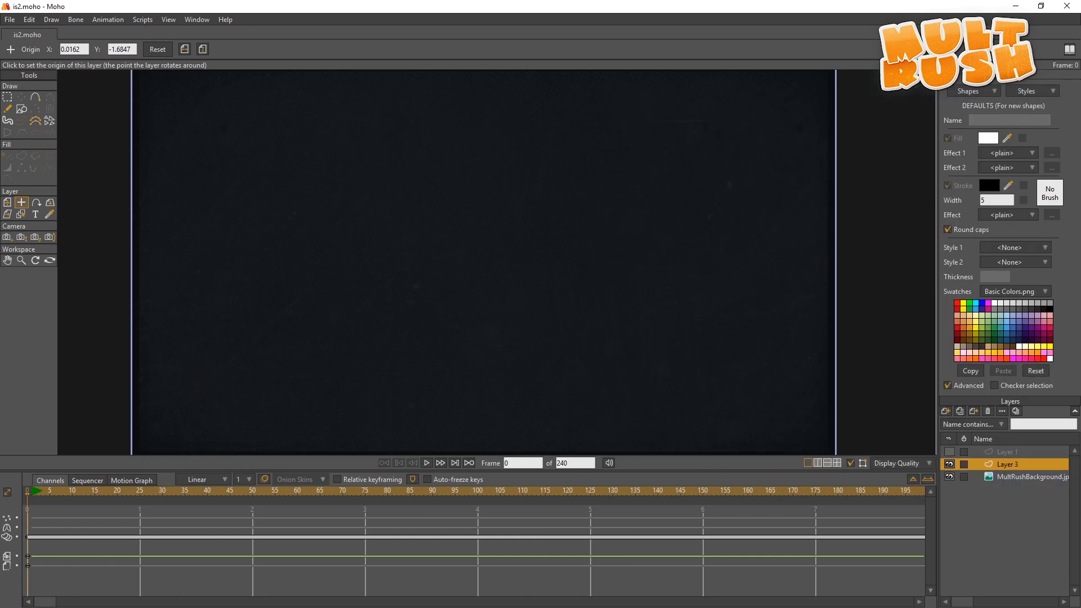
Step: Open the custom content folder's scripts\tool subfolder and copy the three sz_recolor_shape files from Downloads into it
left_click(11, 20)
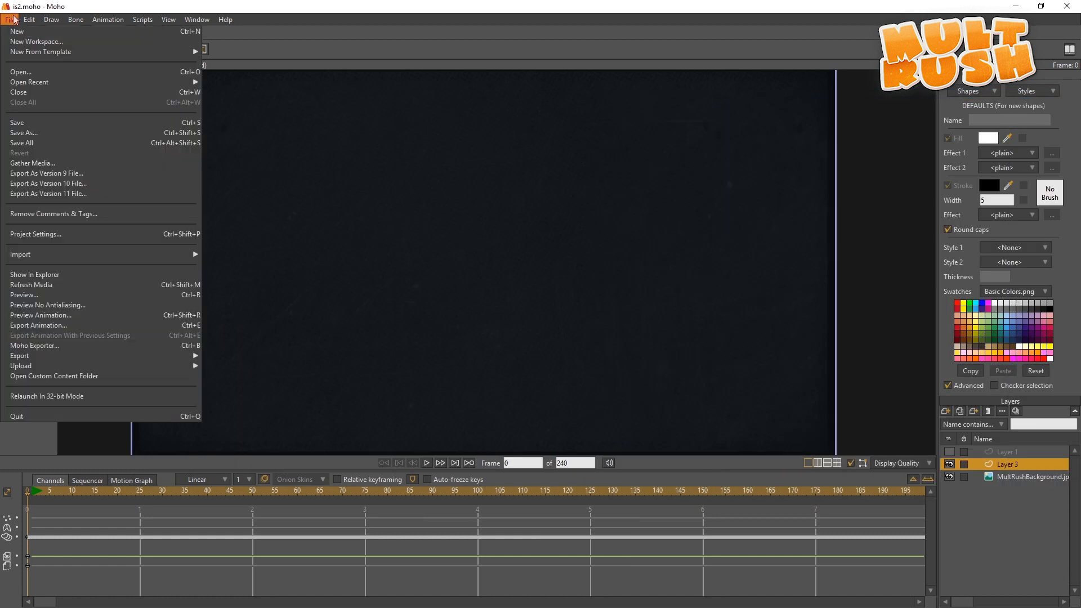
left_click(39, 376)
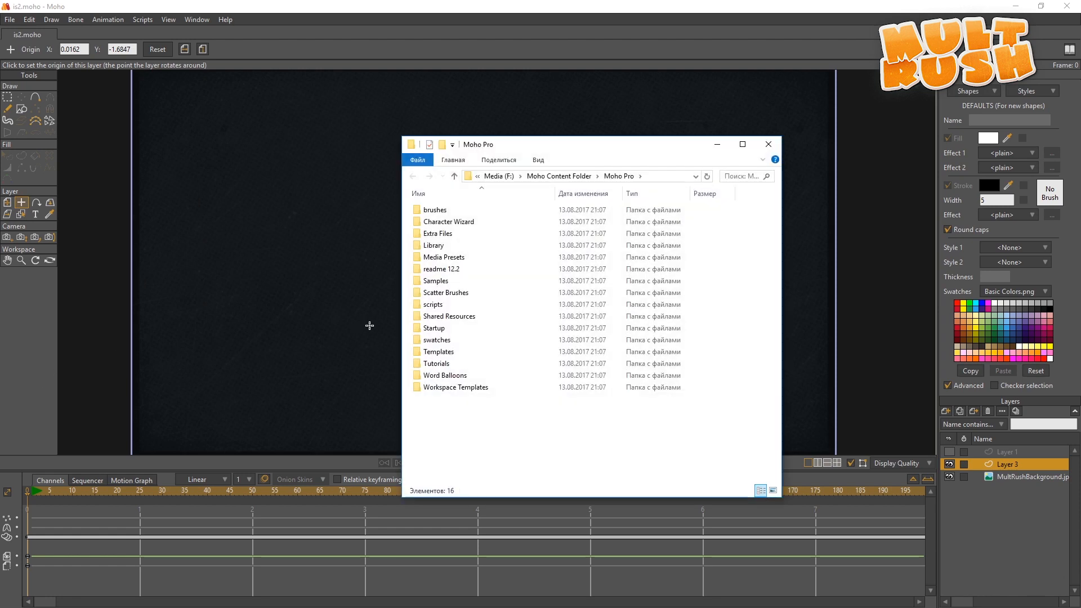
double_click(434, 304)
double_click(432, 244)
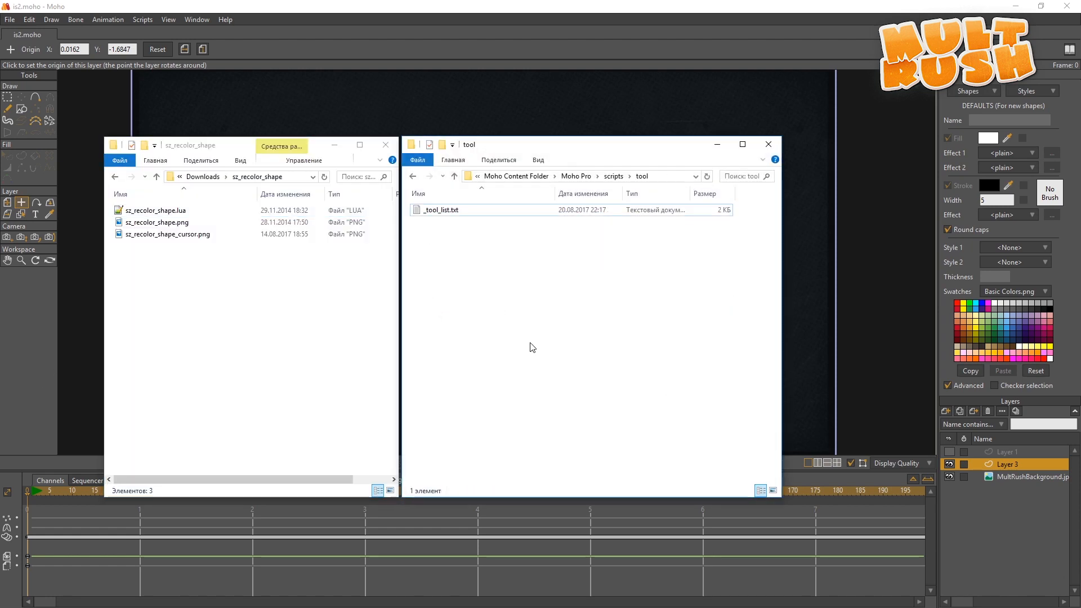
left_click_drag(279, 260, 481, 275)
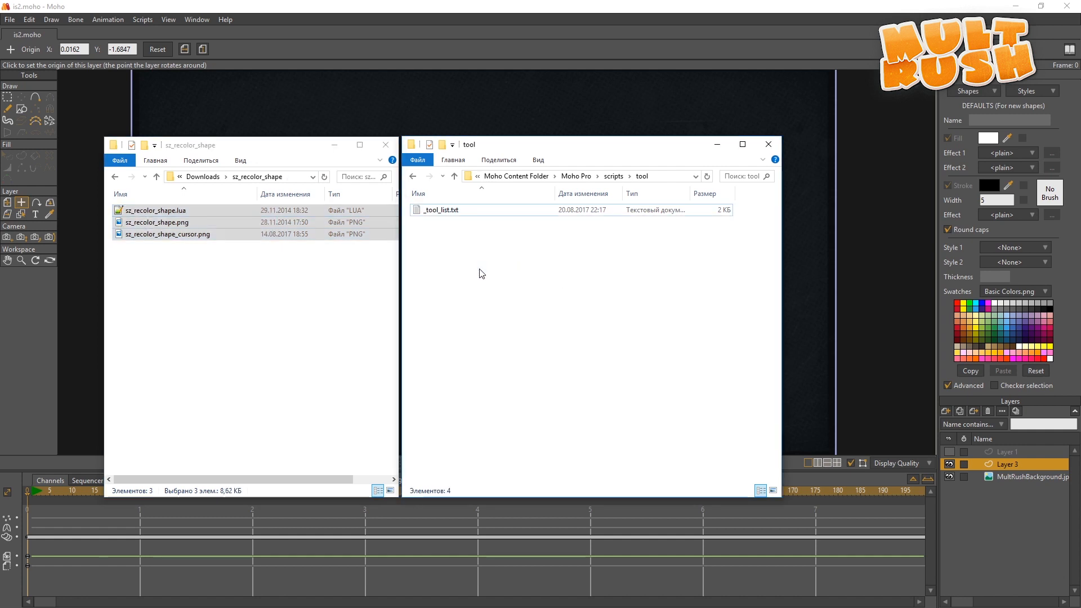
Step: Copy the two sz_hide_points files from Downloads into the same tool folder and reload the scripts in Moho
left_click(204, 176)
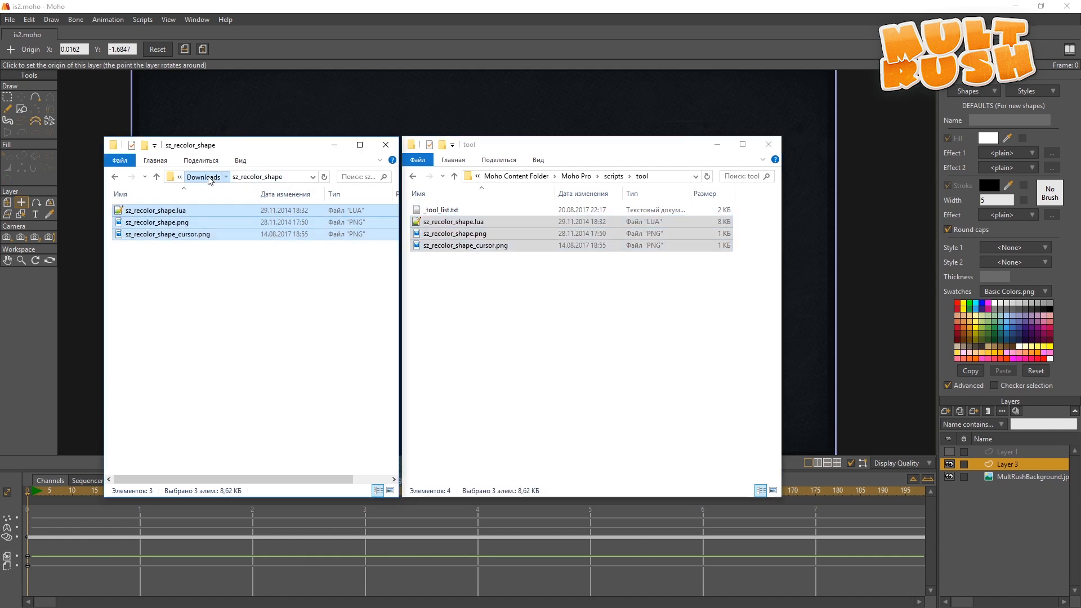
double_click(196, 224)
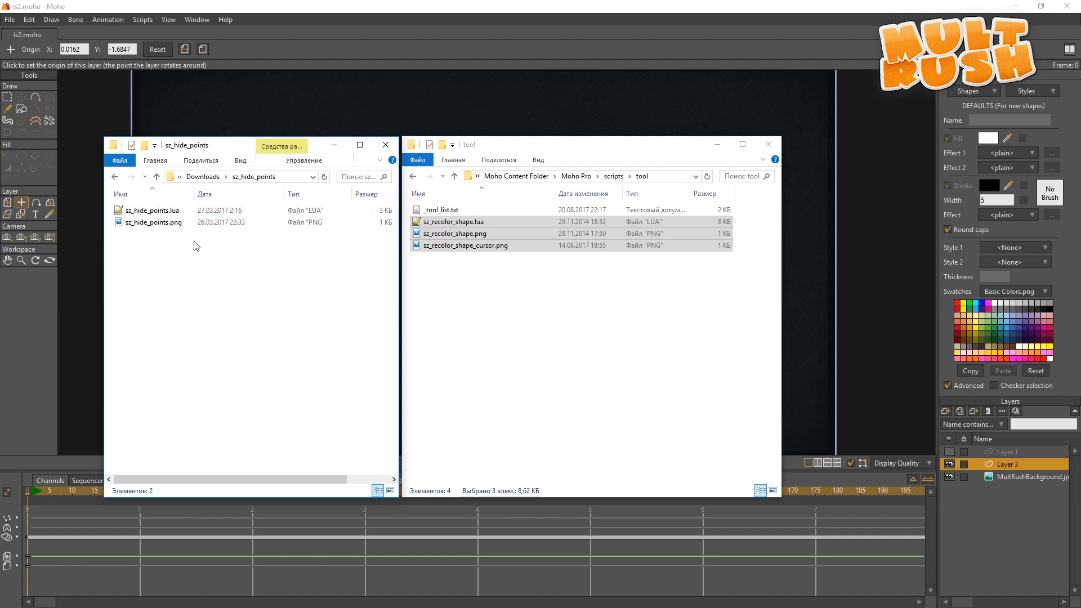
left_click_drag(197, 242, 514, 353)
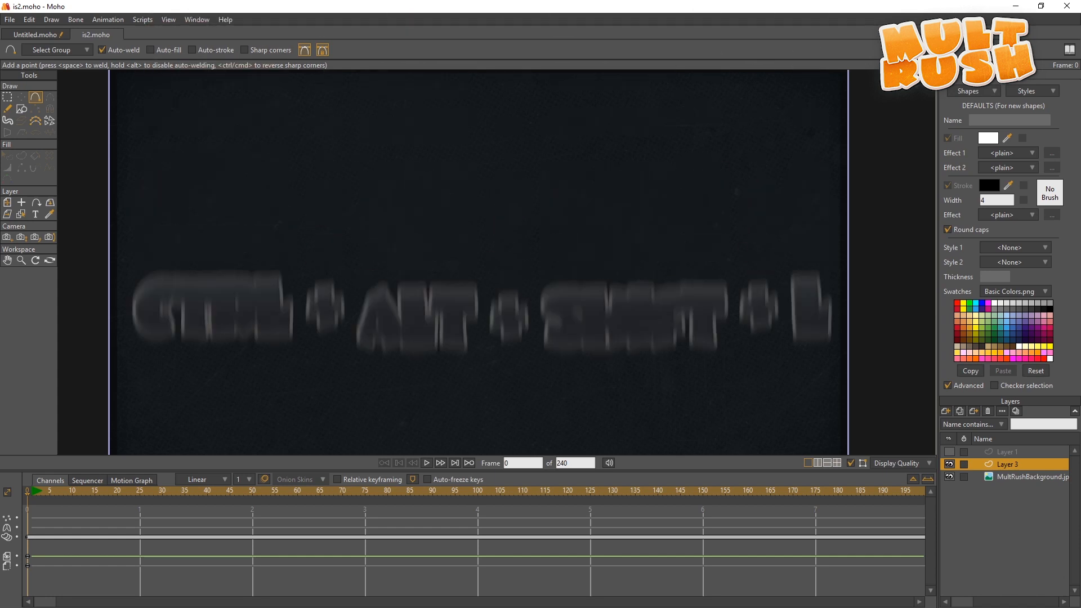
key("ctrl+alt+shift+l")
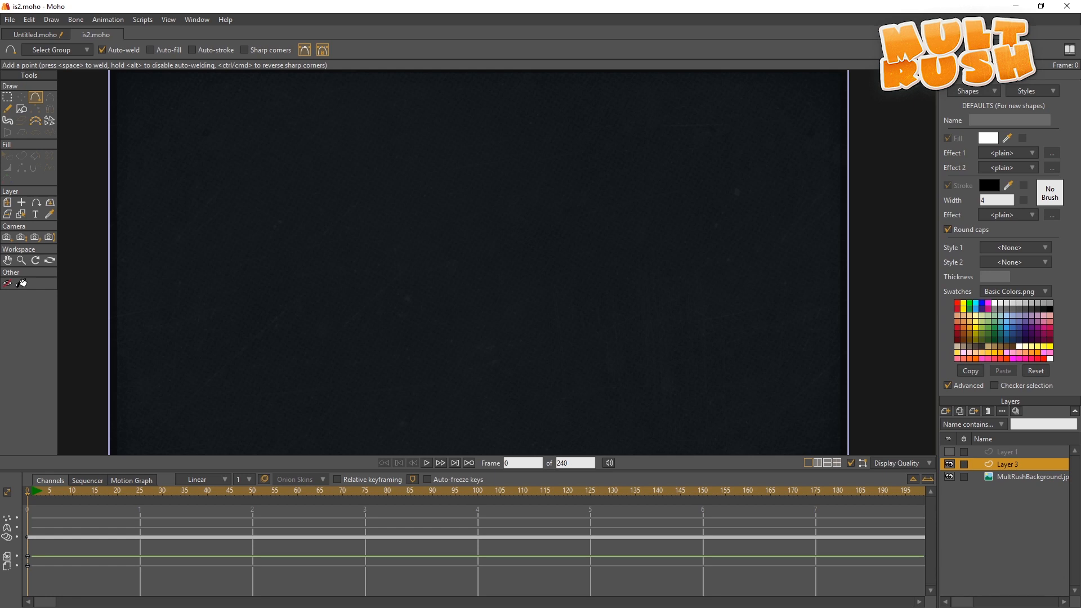
Step: Enable automatic updating of the tools list when defaults change in the Tool Layout preferences
left_click(32, 20)
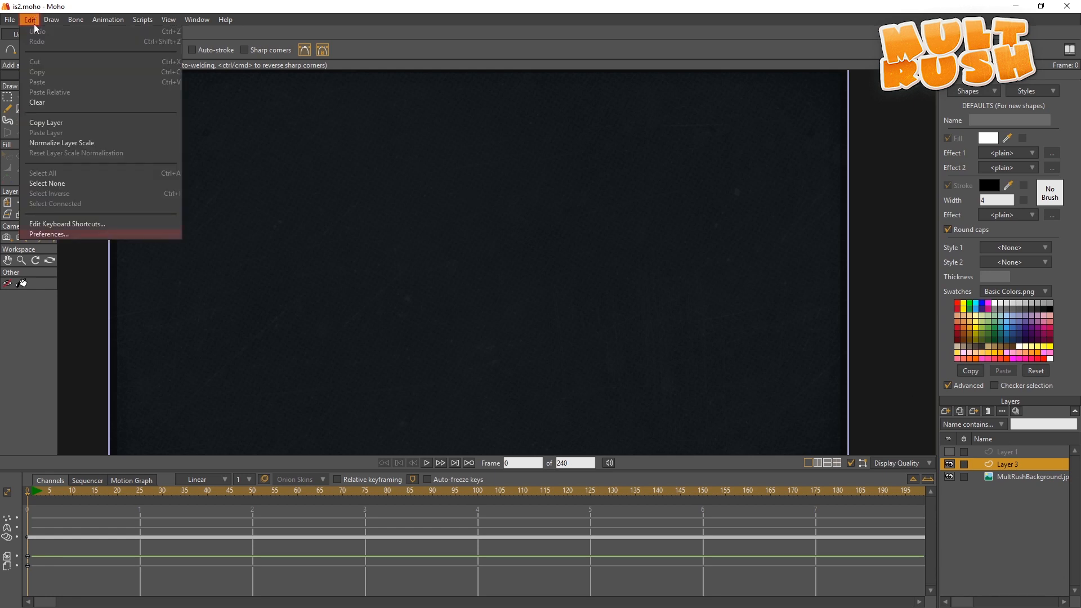
left_click(59, 233)
left_click(616, 179)
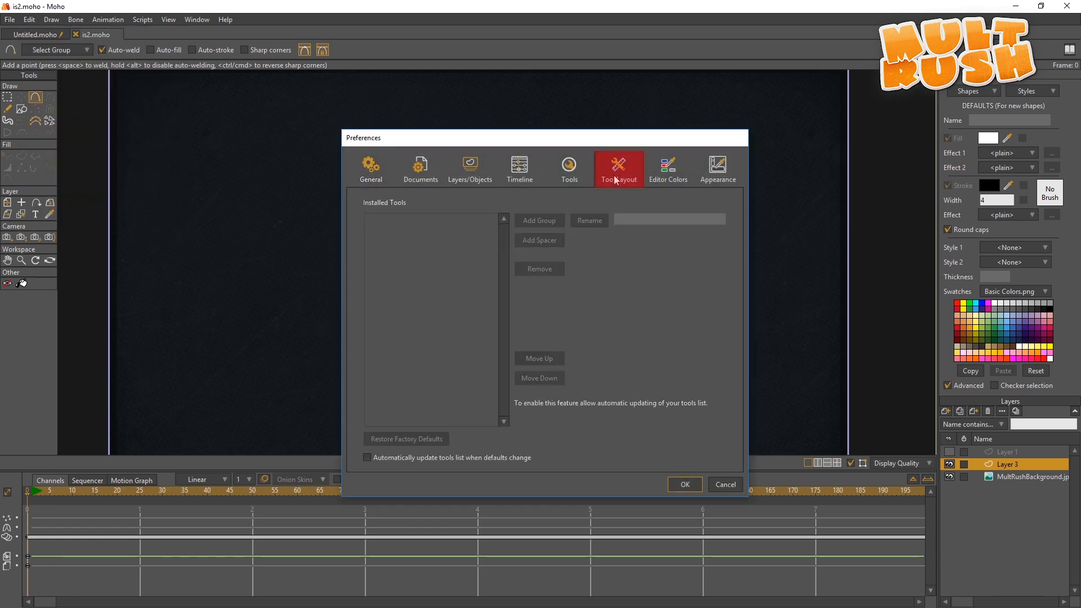
left_click(376, 454)
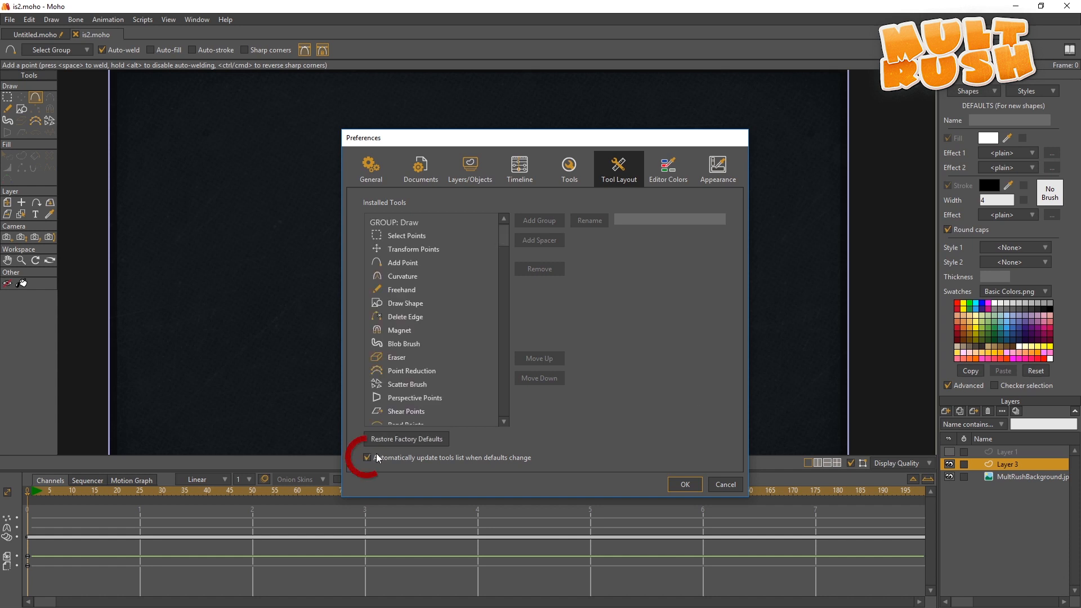
Step: Move the Recolor Shape tool from the Other group up the installed tools list into the Fill group
left_click_drag(504, 229, 508, 422)
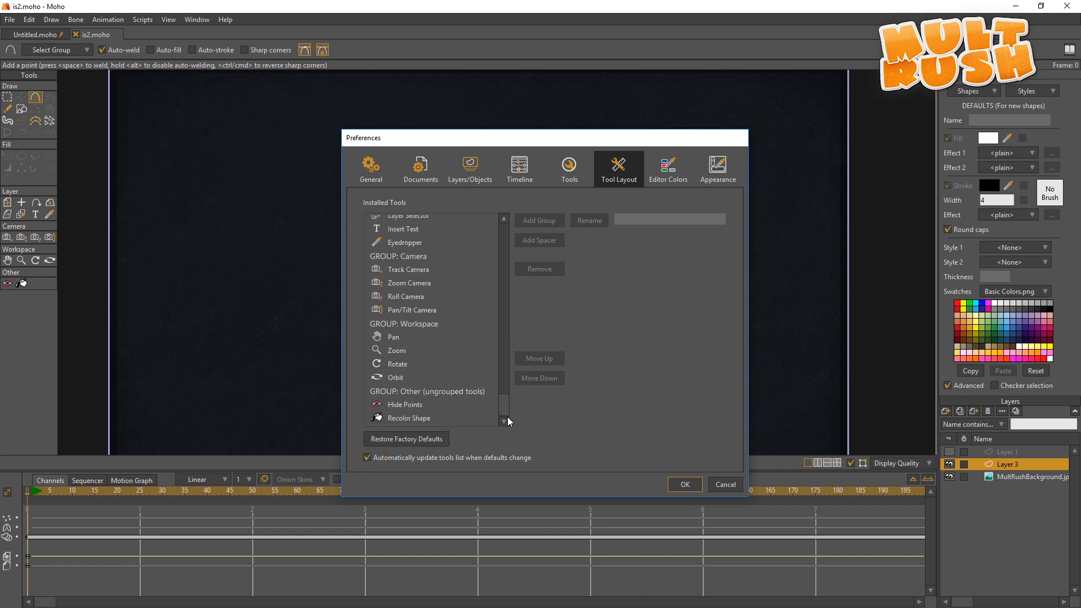
left_click(419, 418)
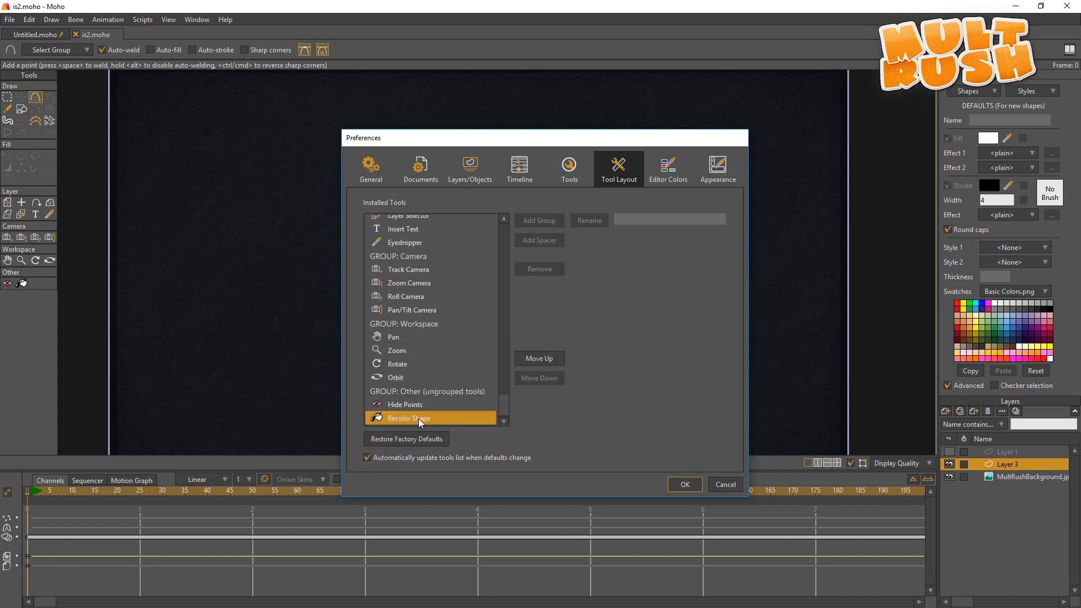
left_click(527, 360)
left_click(528, 360)
left_click(530, 360)
left_click(532, 361)
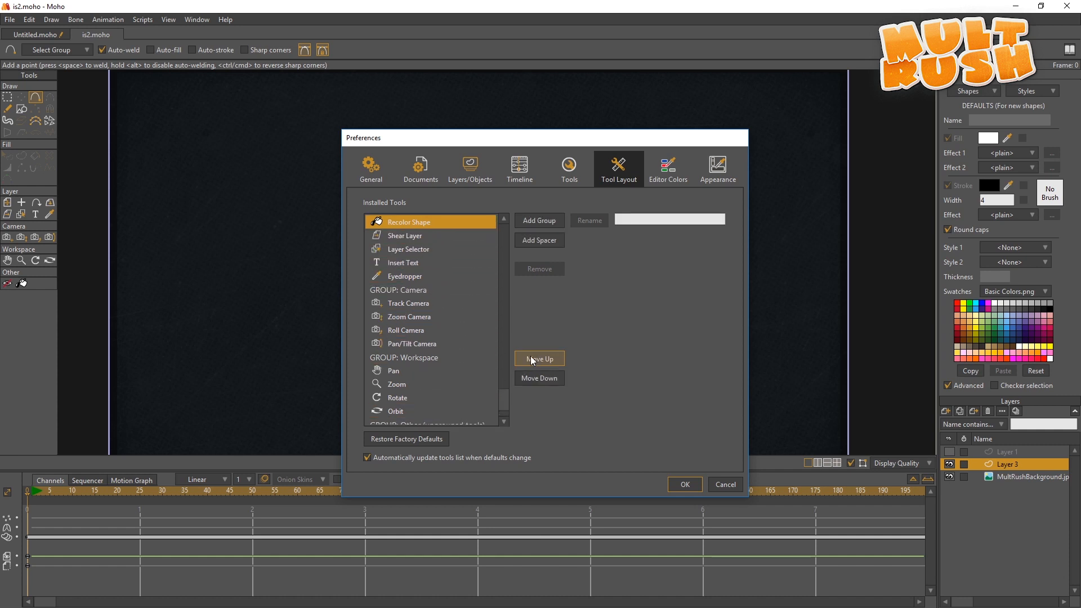
left_click(533, 361)
left_click(533, 361)
left_click(533, 361)
left_click(533, 361)
left_click(533, 361)
left_click(533, 361)
left_click(533, 361)
left_click(533, 361)
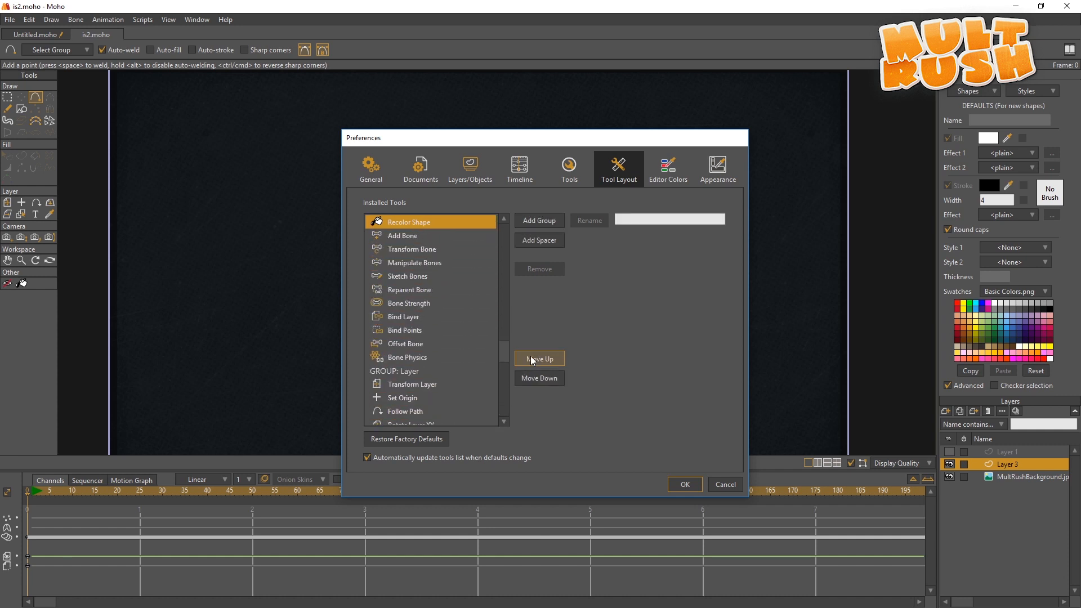
left_click(531, 357)
left_click(531, 357)
left_click(530, 357)
left_click(530, 357)
left_click(530, 357)
left_click(530, 357)
left_click(530, 357)
Step: Add a tool group named Custom, place the Hide Points tool in it, and confirm the preferences
left_click_drag(506, 341, 465, 414)
left_click(418, 419)
left_click(533, 359)
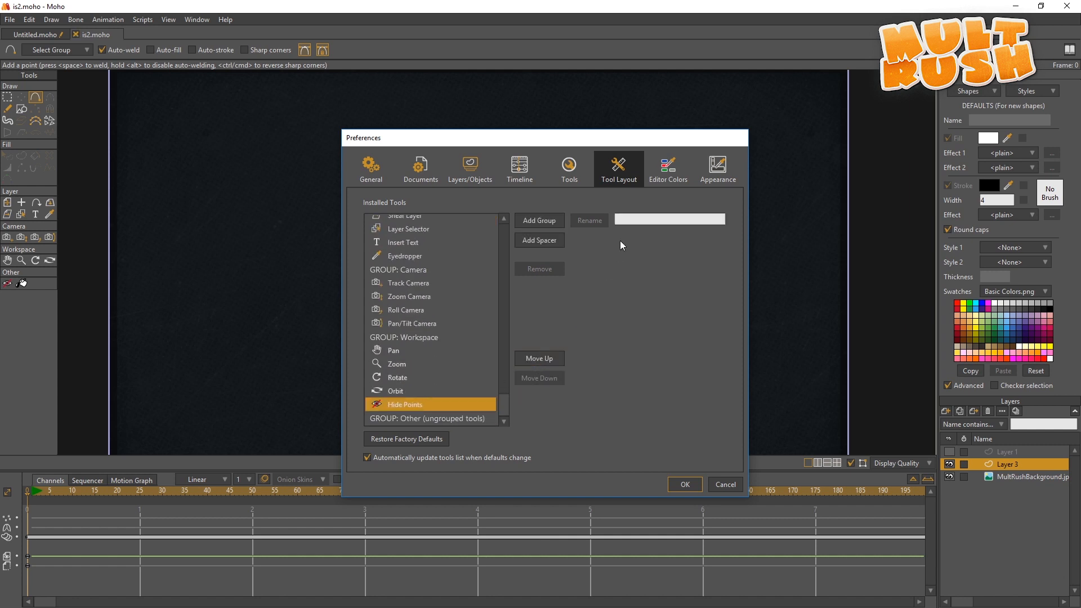
left_click(620, 219)
type("Custom")
left_click(548, 221)
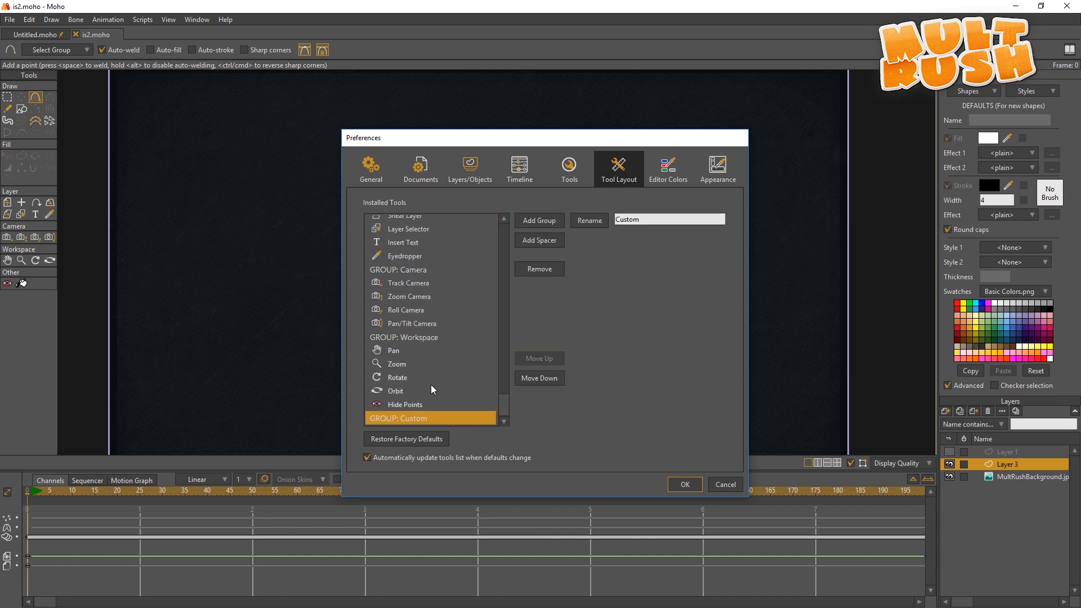
left_click(530, 385)
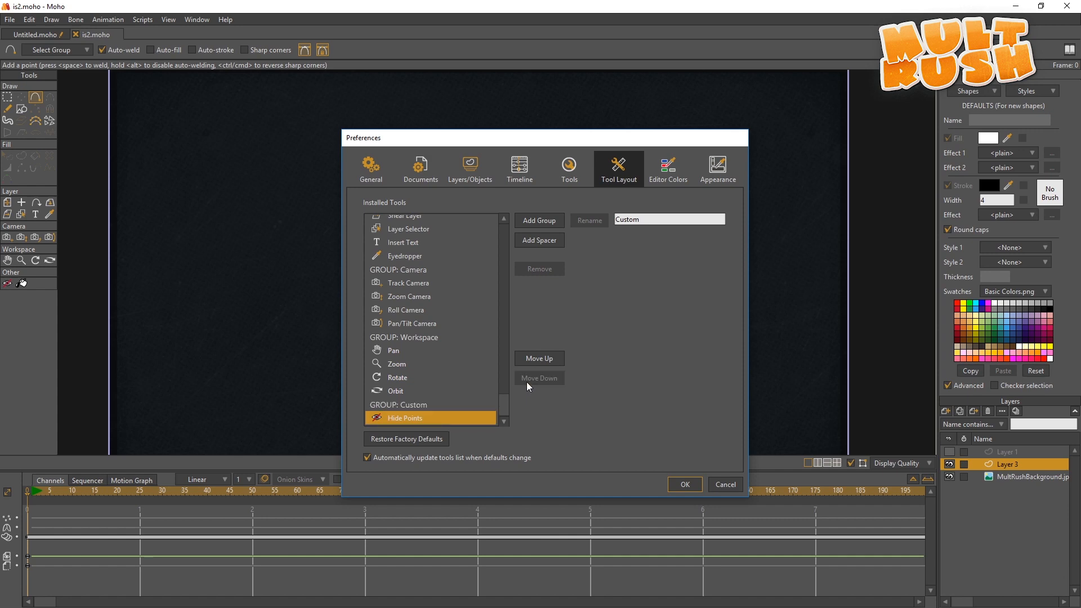
left_click(680, 485)
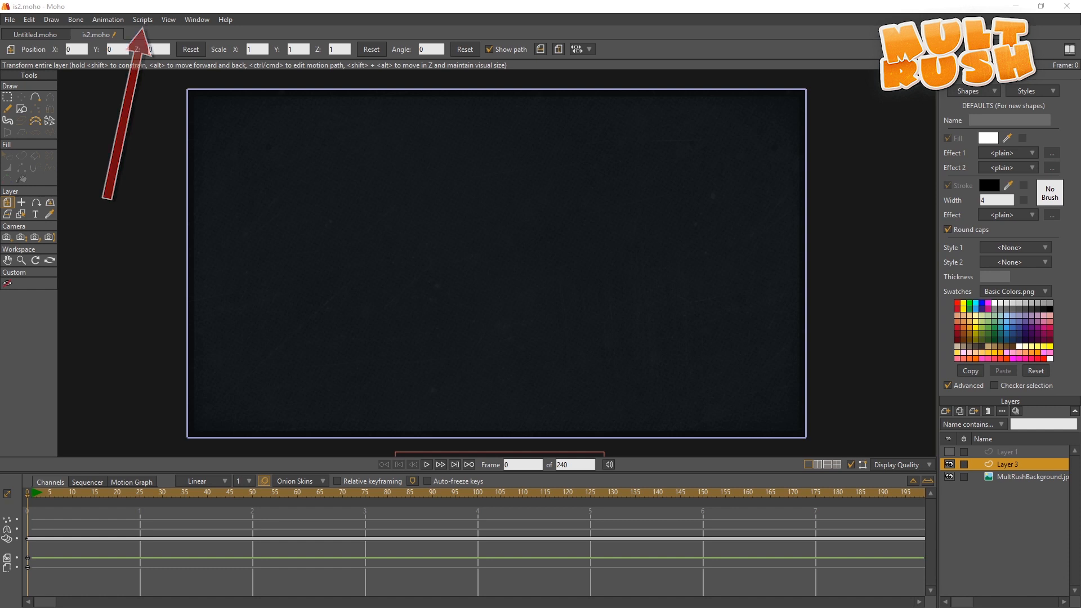
Step: Switch to File Explorer and delete the two sz_hide_points files from the custom content folder's scripts\tool folder
key("alt+Tab")
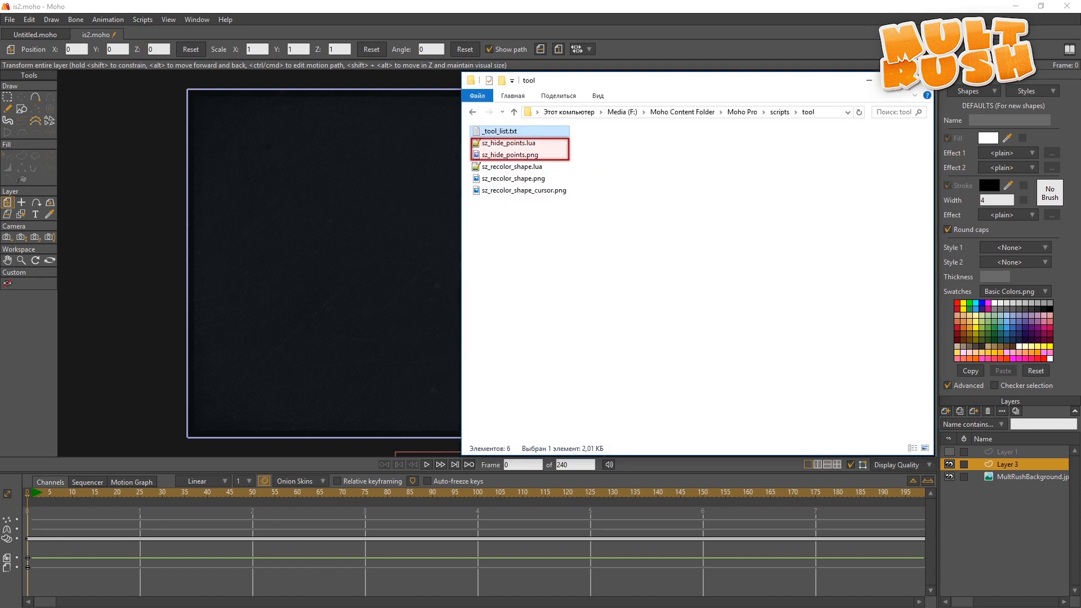
left_click(524, 143)
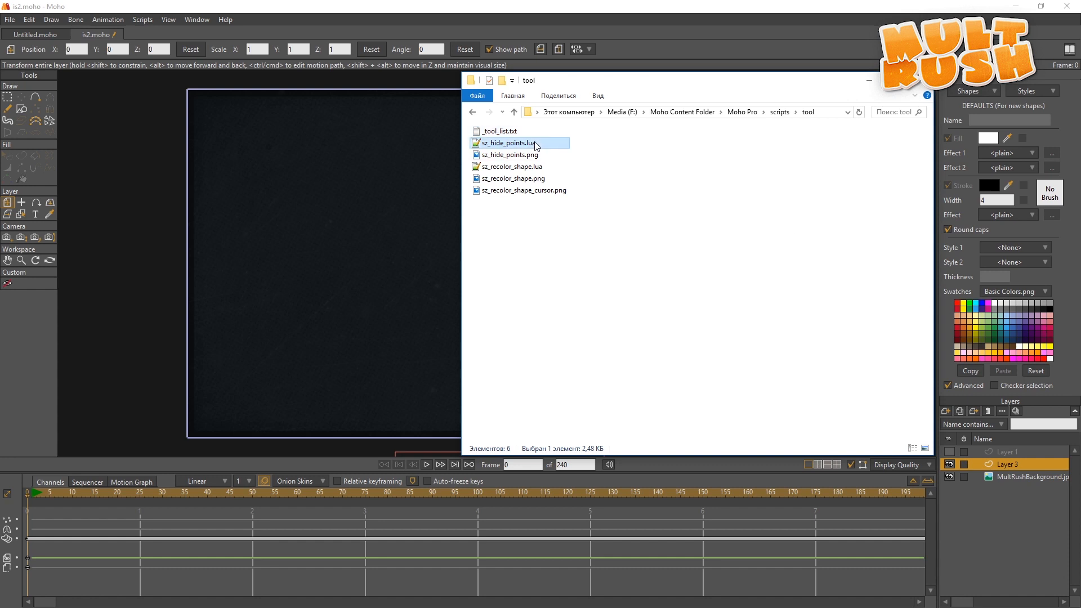
left_click(535, 155, "shift")
right_click(535, 153)
left_click(346, 434)
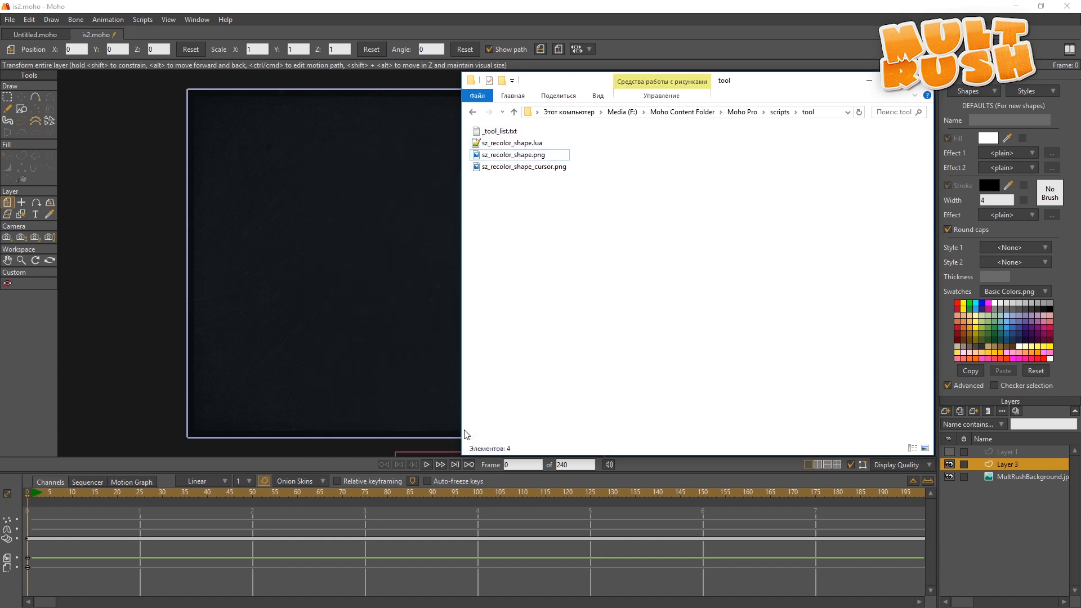
Step: Open the custom content folder's scripts\menu subfolder and create a new folder named Points in it
key("alt+Tab")
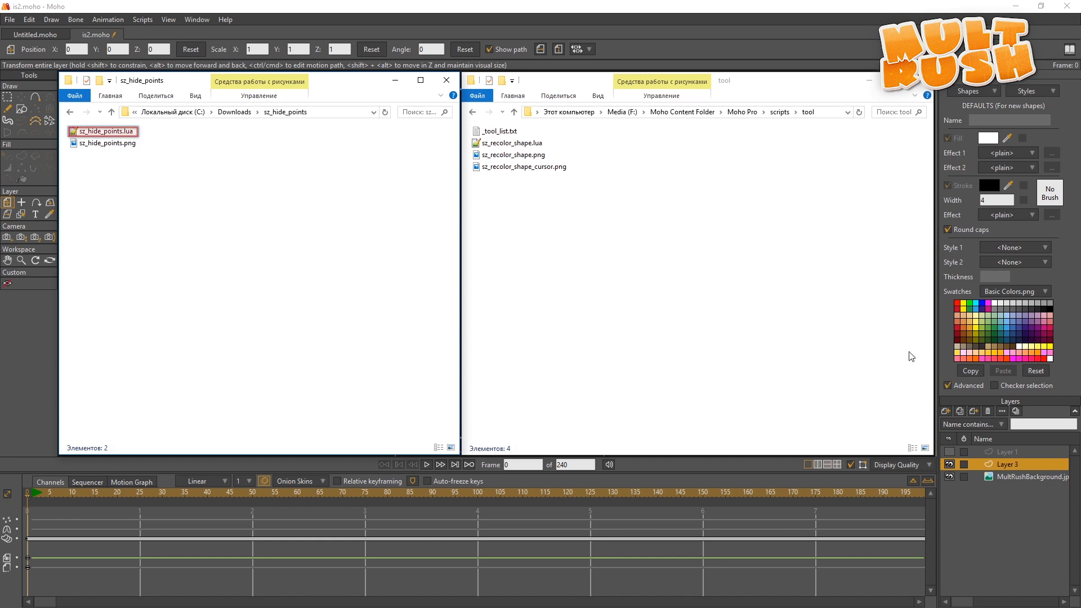
left_click(780, 112)
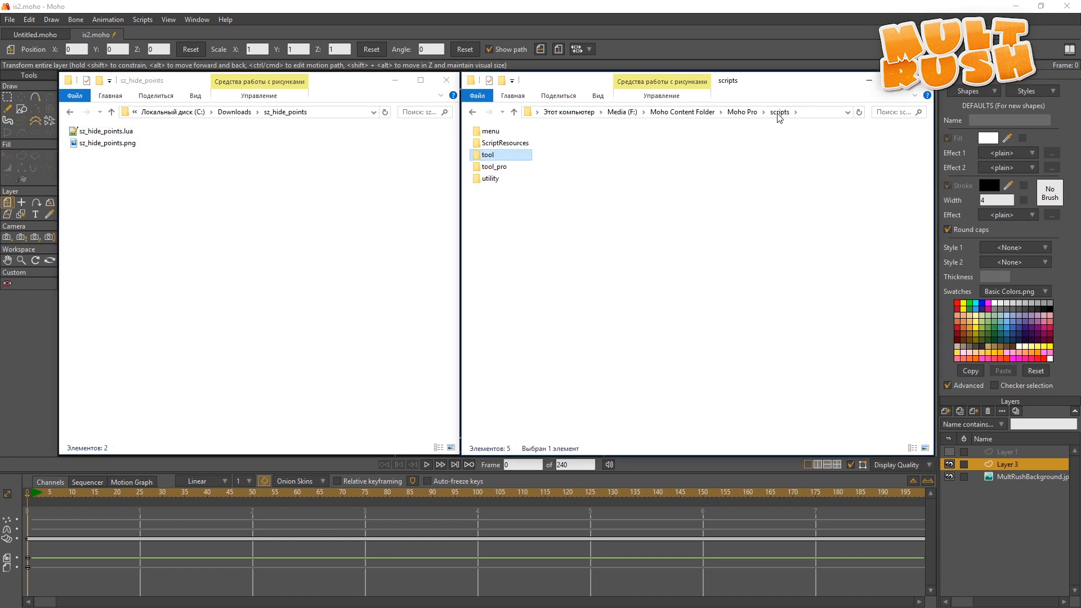
left_click(490, 131)
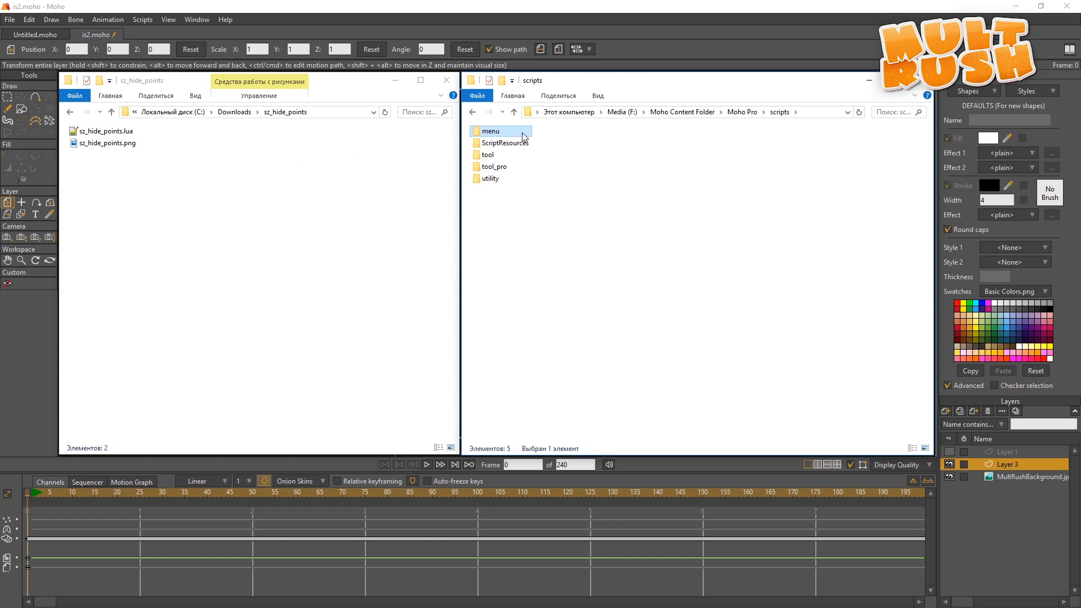
double_click(490, 130)
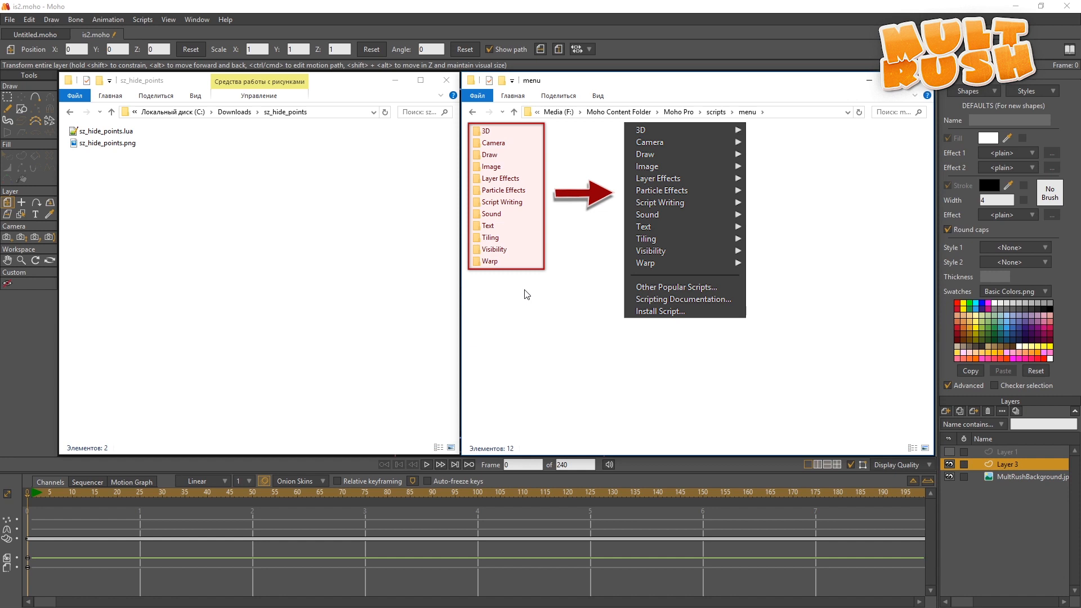
right_click(527, 294)
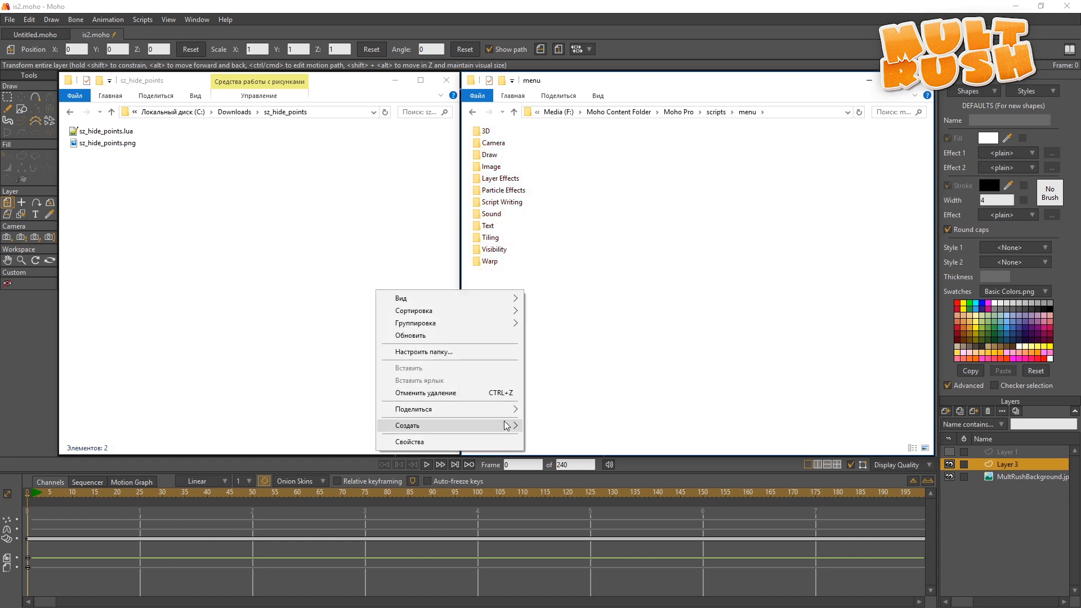
mouse_move(506, 427)
left_click(342, 432)
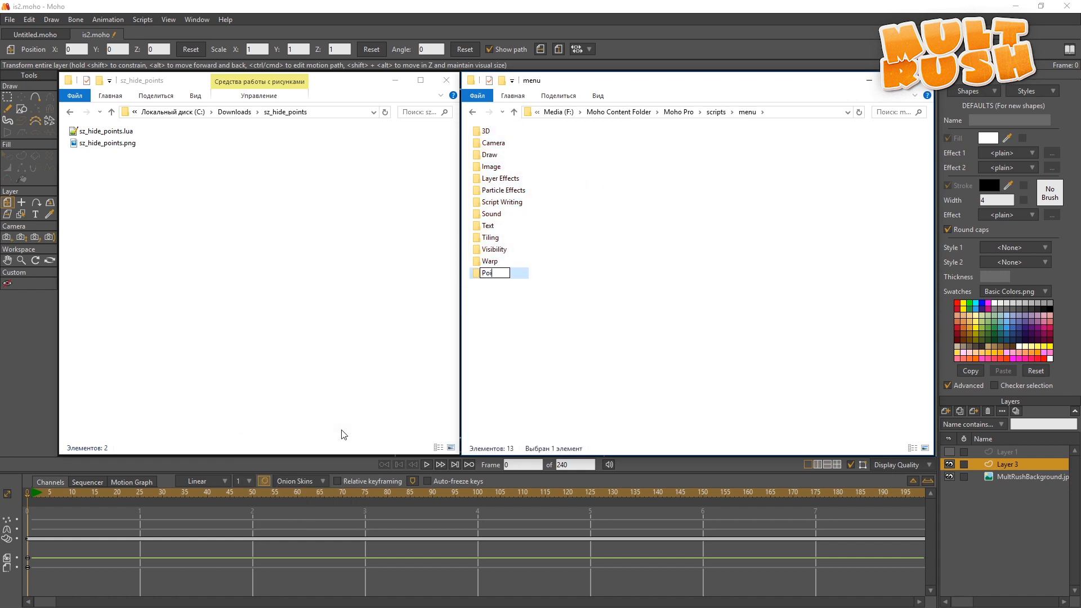
key("Return")
Step: Put sz_hide_points.lua from Downloads into the Points folder, reload the scripts in Moho and look up the Points script group
left_click_drag(106, 132, 490, 206)
left_click(483, 33)
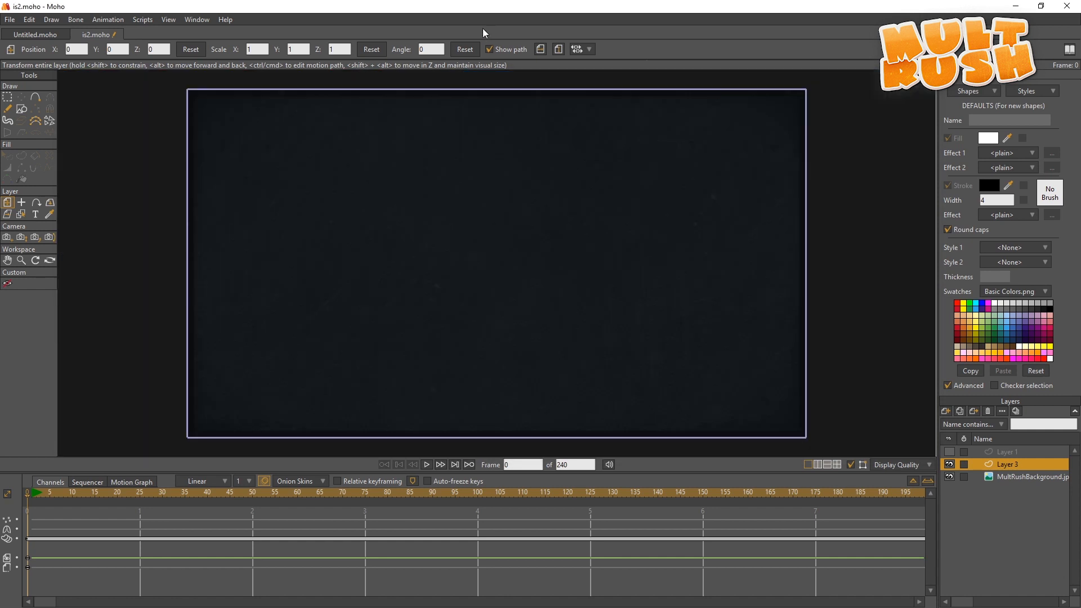
key("ctrl+alt+shift+l")
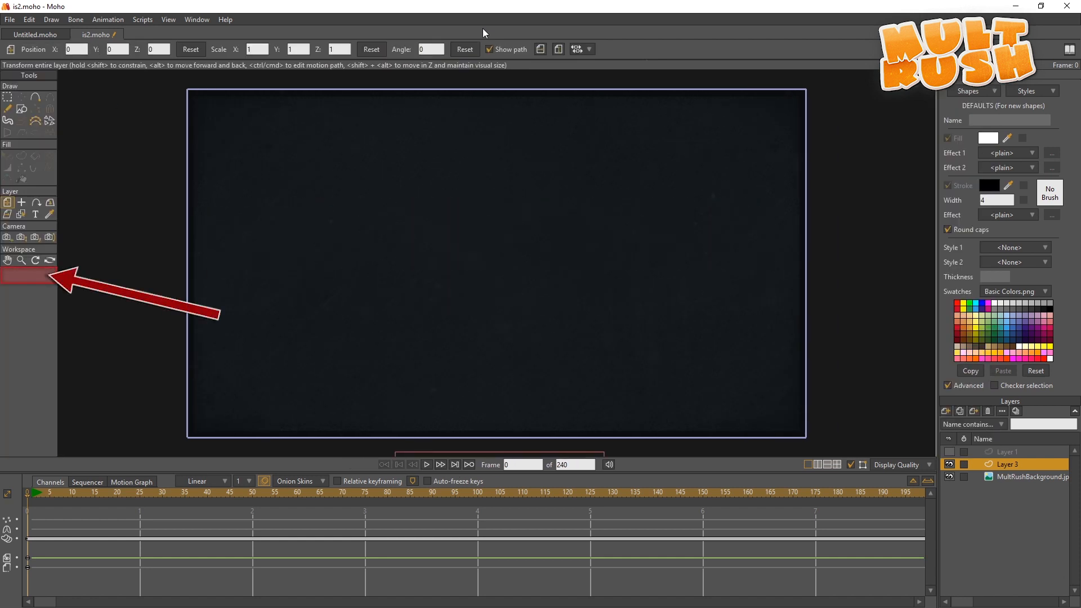
left_click(141, 20)
mouse_move(151, 93)
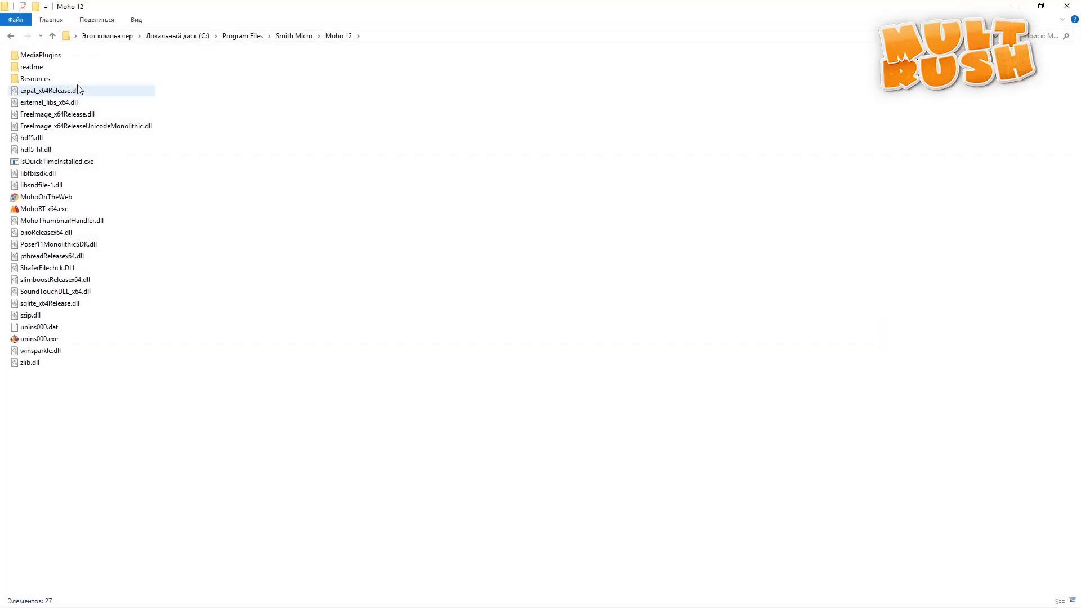
Step: Open the Moho 12 installation's Resources\Support\scripts\tool folder and copy the three sz_recolor_shape files from Downloads into it
double_click(60, 78)
double_click(59, 79)
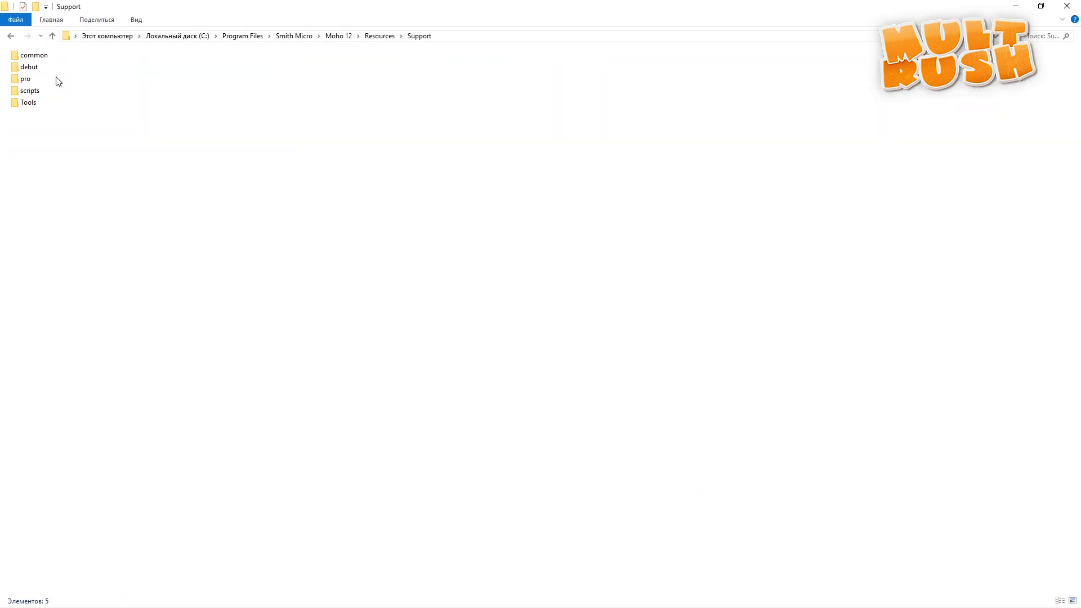
double_click(34, 93)
double_click(38, 90)
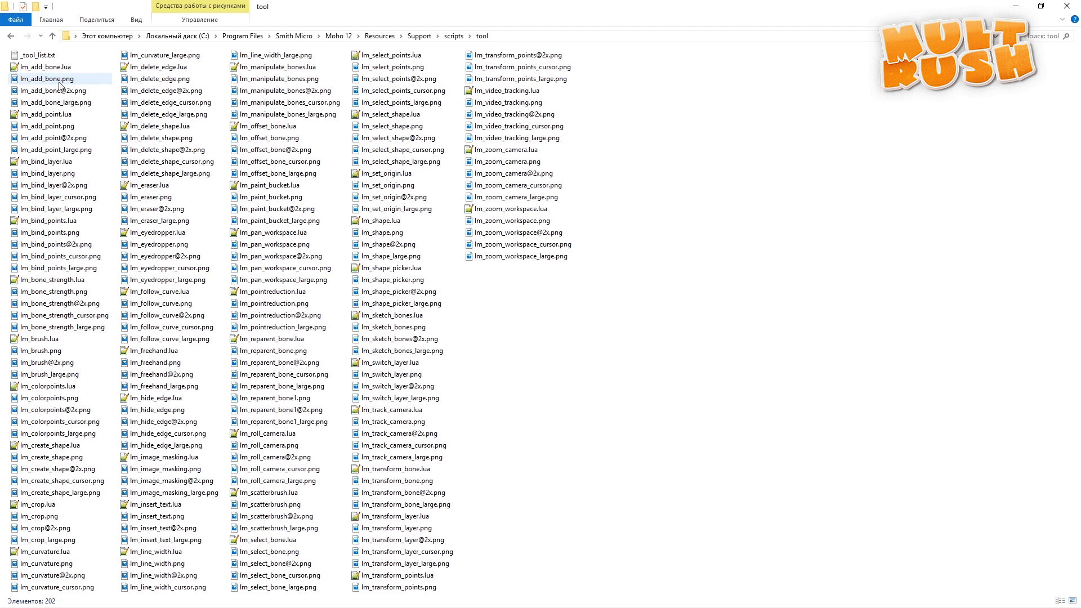
key("alt+Tab")
left_click_drag(770, 287, 584, 319)
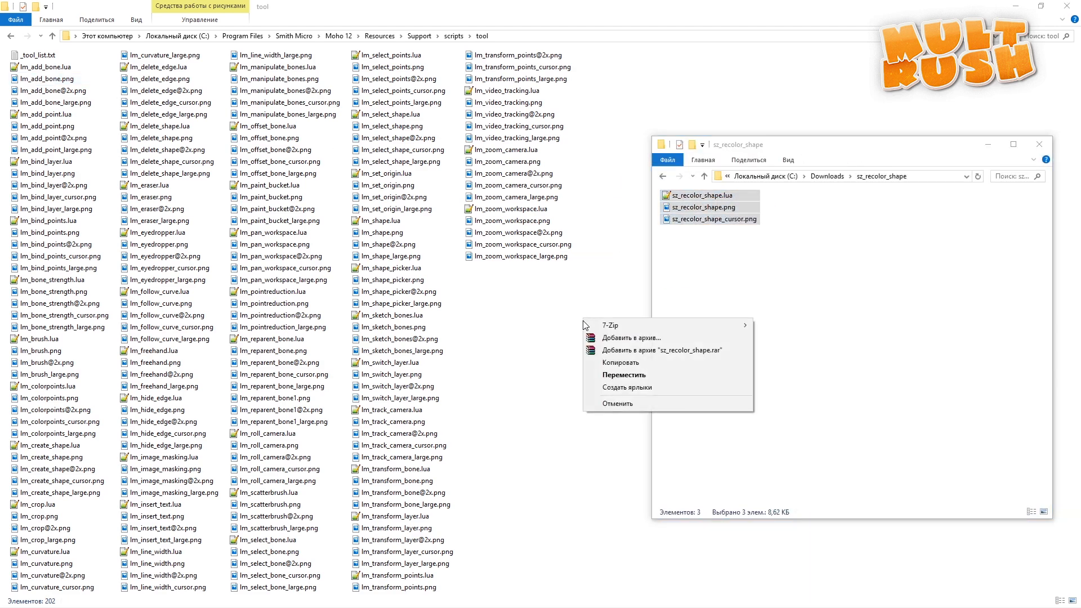
left_click(609, 362)
left_click(513, 263)
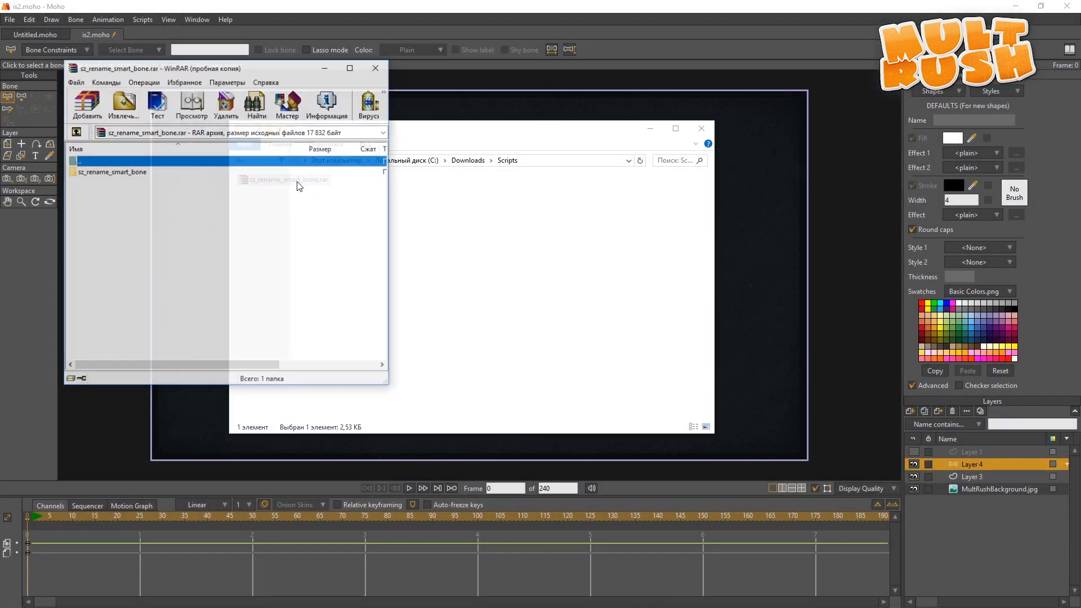
Step: Check the contents of the sz_rename_smart_bone archive and extract its sz_rename_smart_bone folder into Downloads\Scripts
double_click(263, 172)
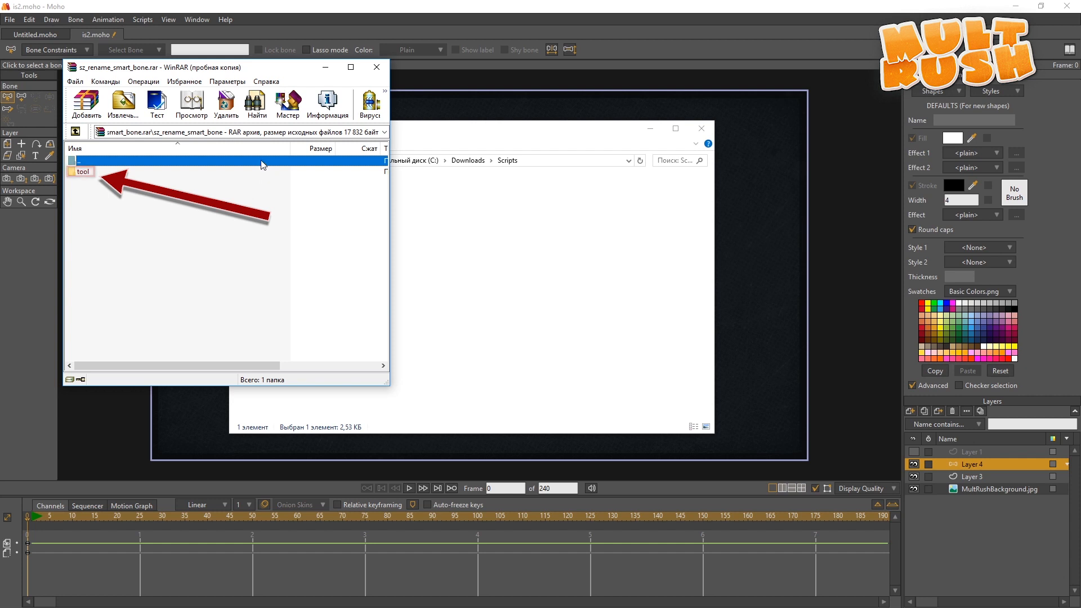
double_click(261, 161)
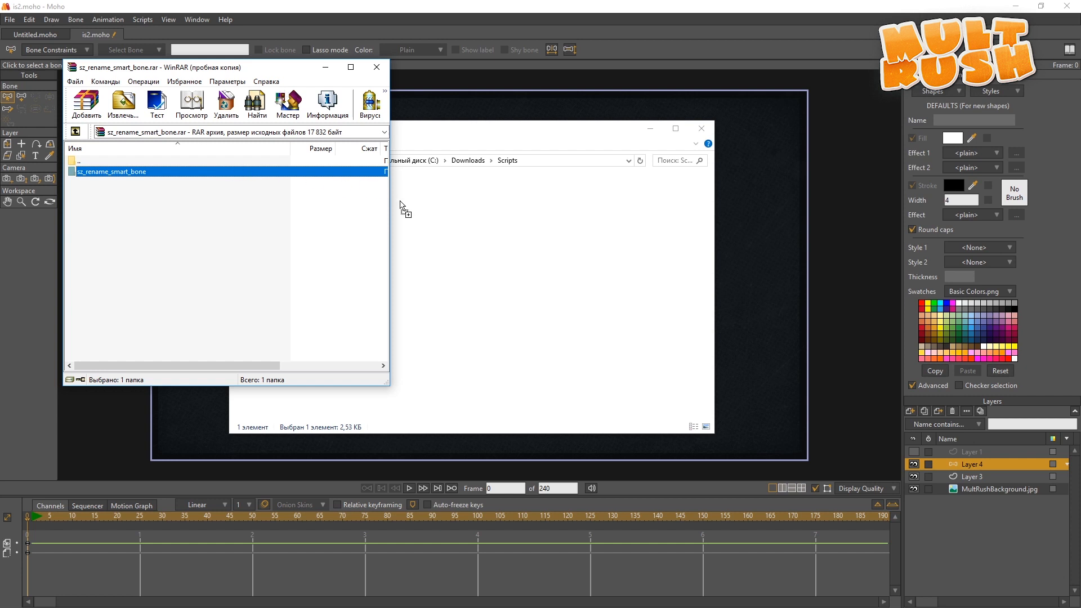
left_click_drag(441, 221, 444, 222)
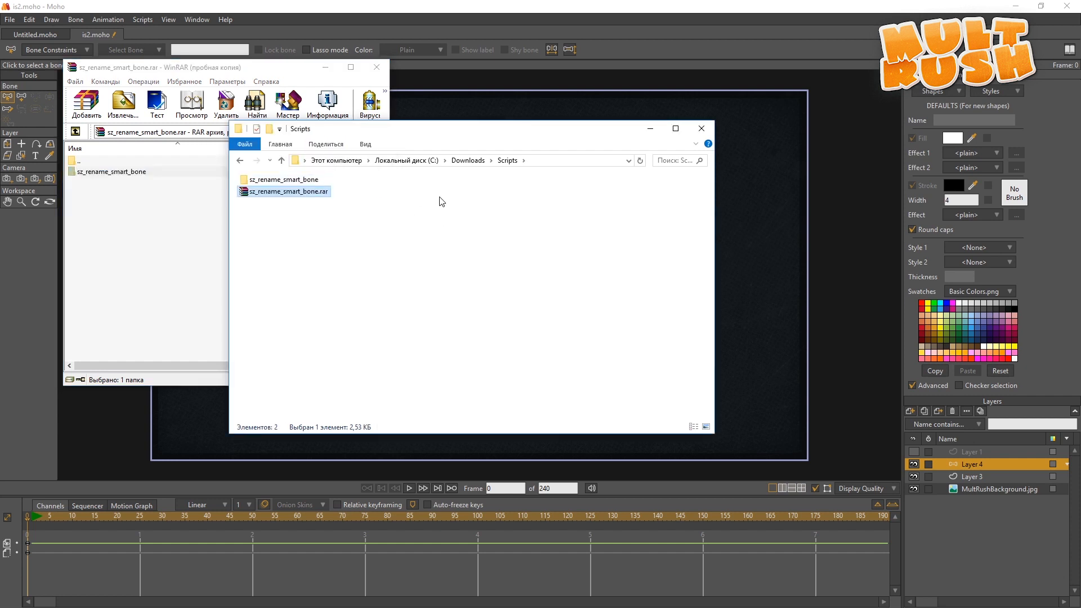
Step: Install the script in Moho from the sz_rename_smart_bone folder in Downloads\Scripts
left_click(444, 26)
left_click(144, 18)
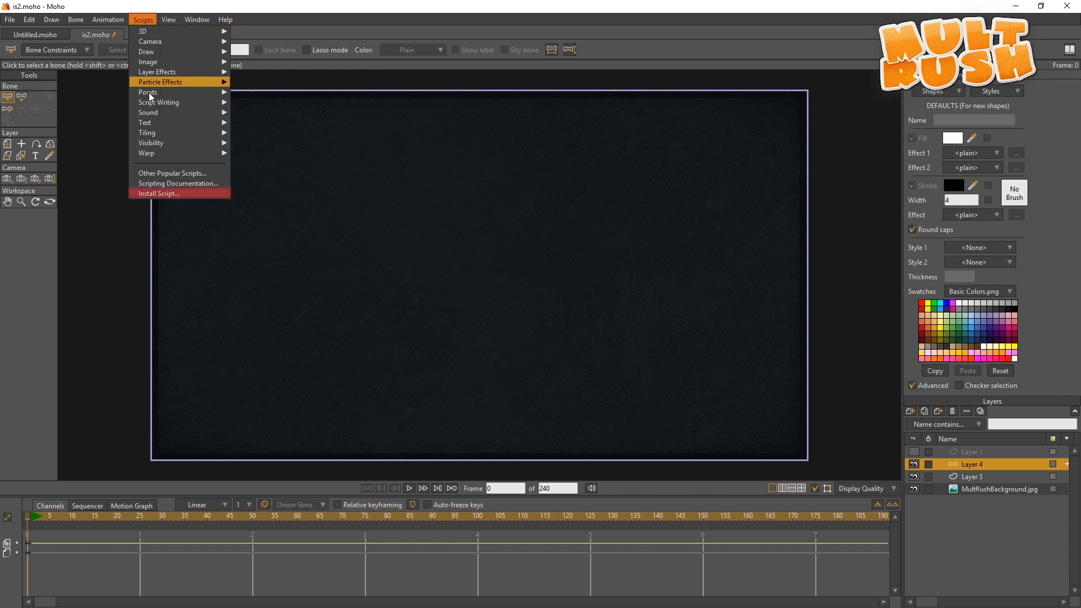
left_click(156, 194)
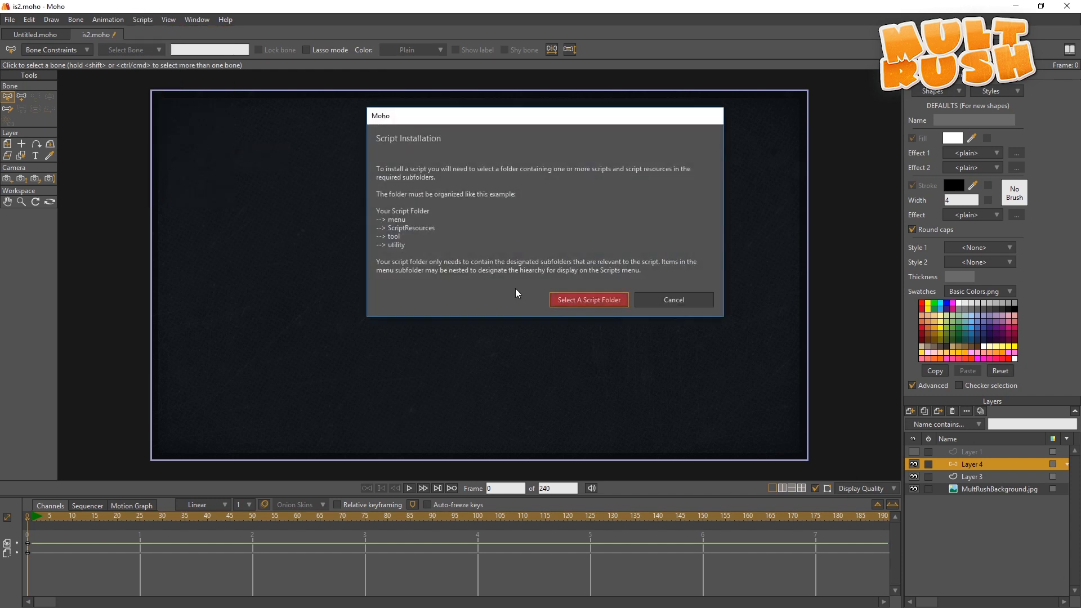
left_click(560, 297)
double_click(51, 88)
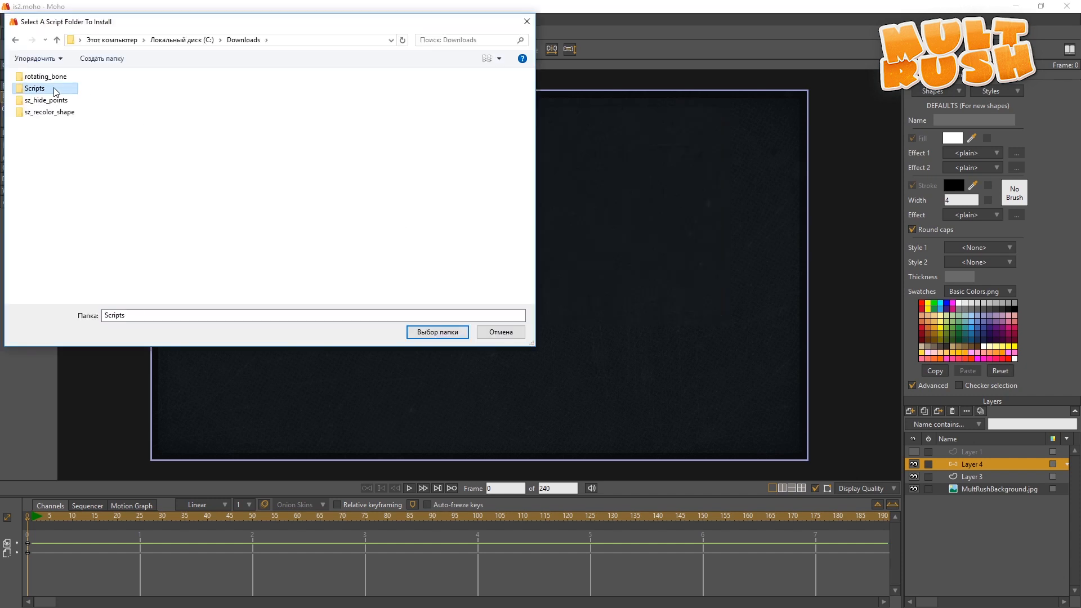
left_click(426, 336)
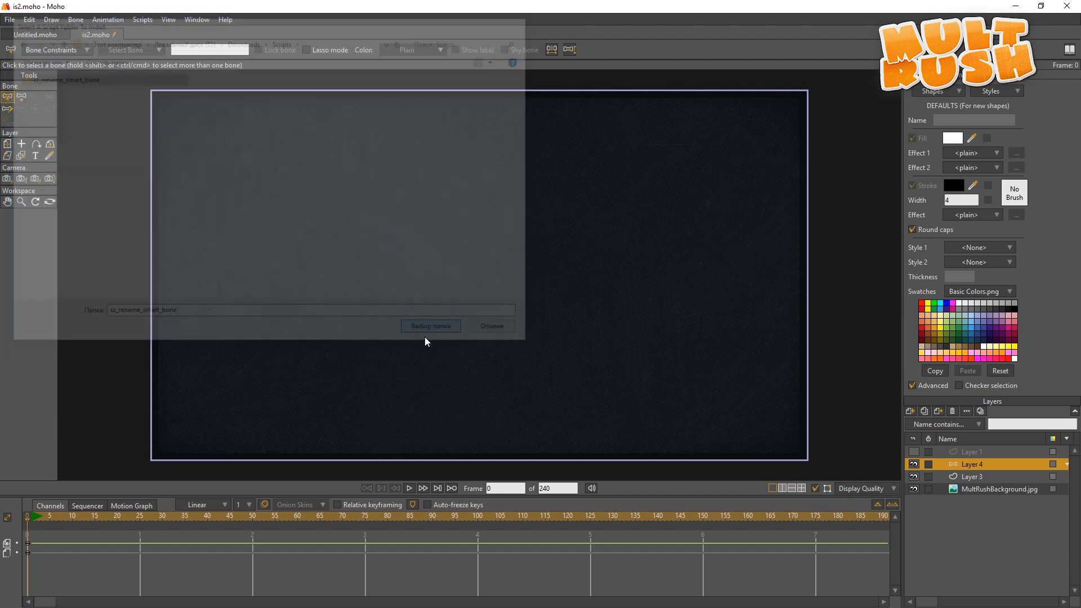
left_click(626, 241)
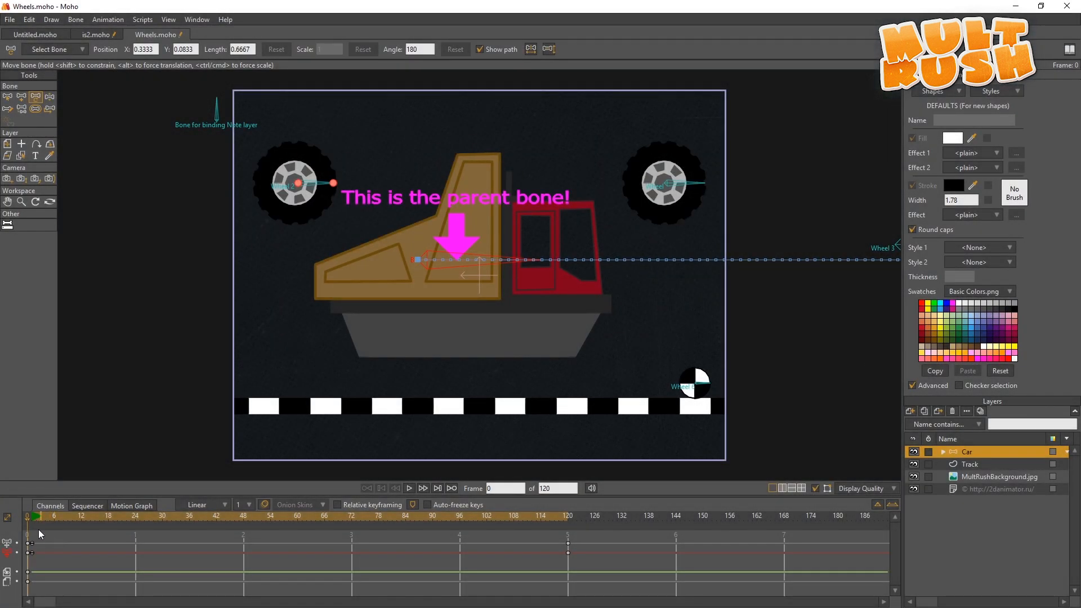
Step: Move the truck's parent bone slightly backward at frame 1 to check the wheels, and return to frame 0
left_click(31, 520)
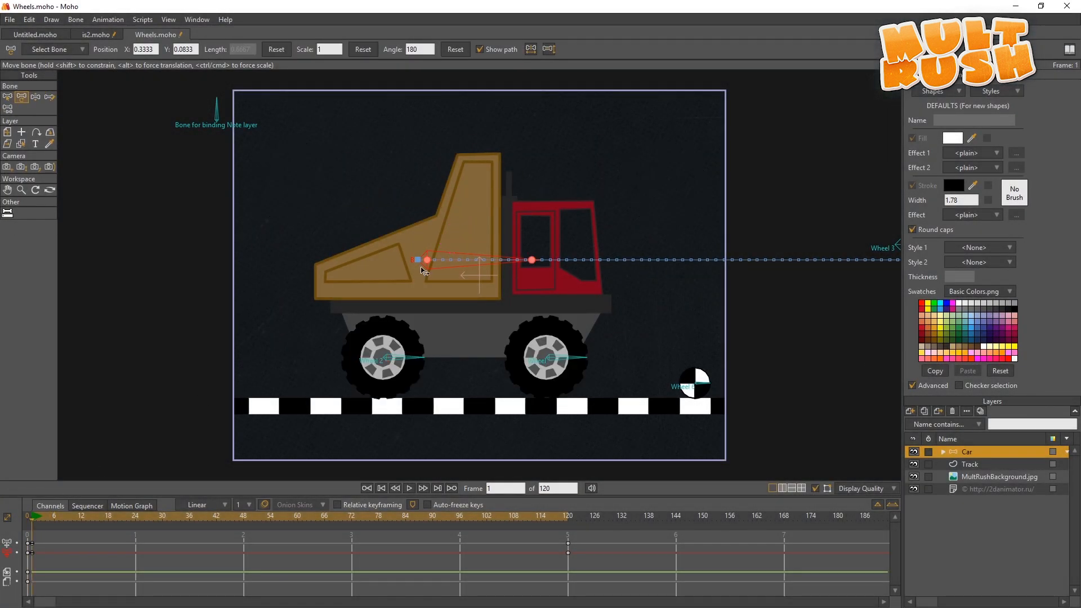
mouse_move(428, 265)
left_mouse_down()
mouse_move(554, 262)
mouse_move(354, 262)
mouse_move(541, 264)
mouse_move(411, 265)
left_mouse_up()
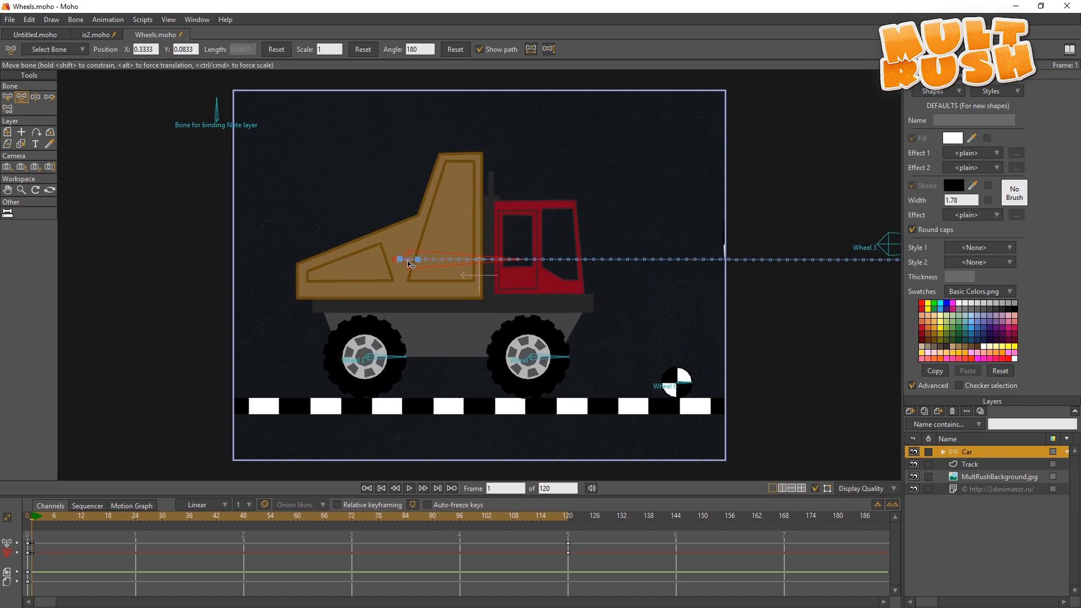
left_click(25, 517)
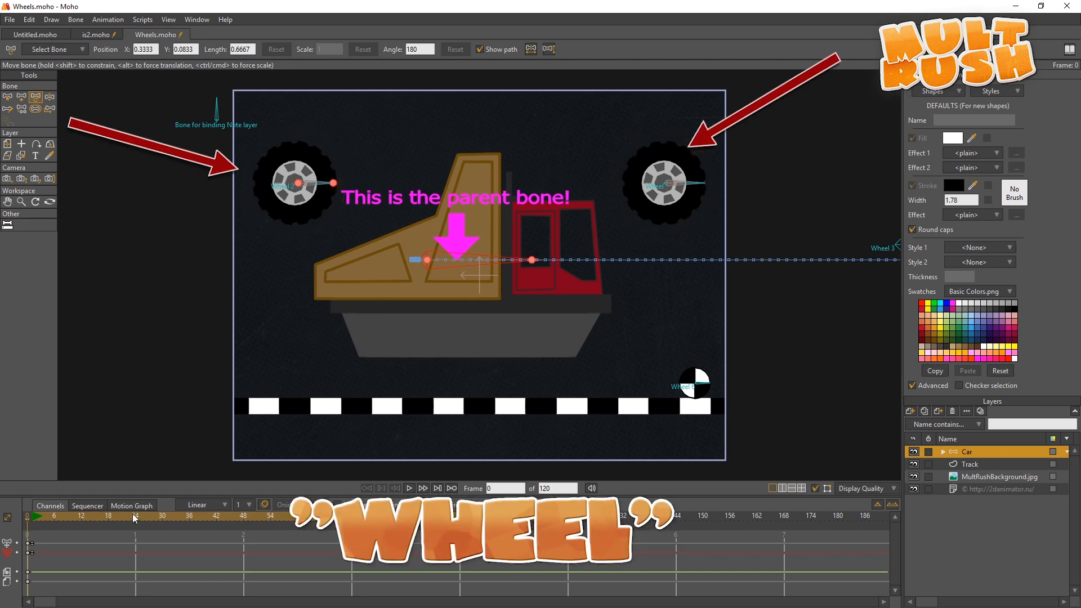
Step: Embed the Lua script from the Downloads\rotating_bone folder in the Car layer and confirm its layer settings
double_click(966, 451)
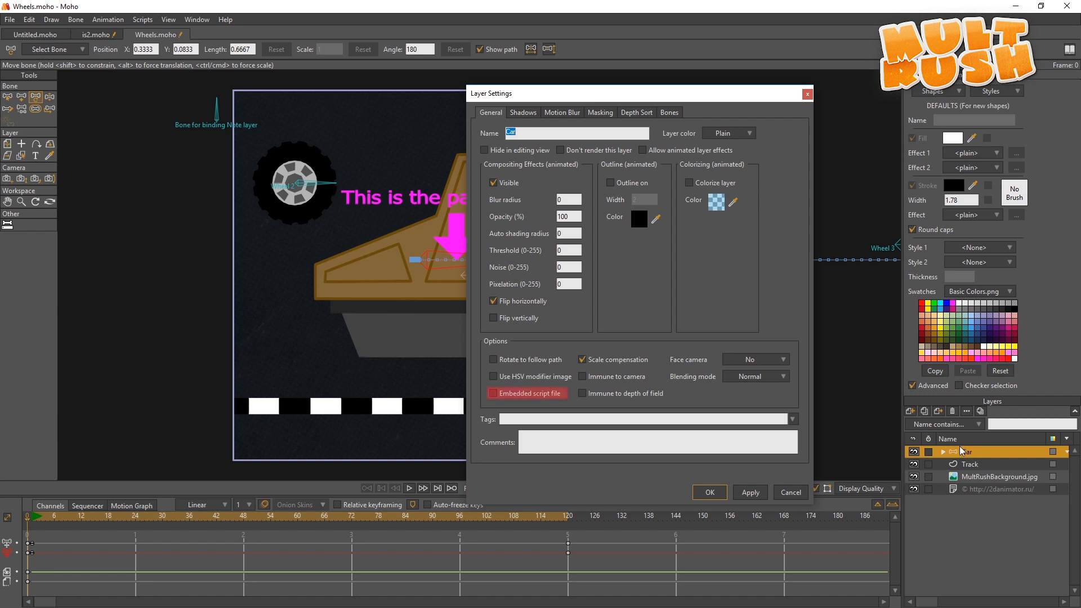
left_click(531, 394)
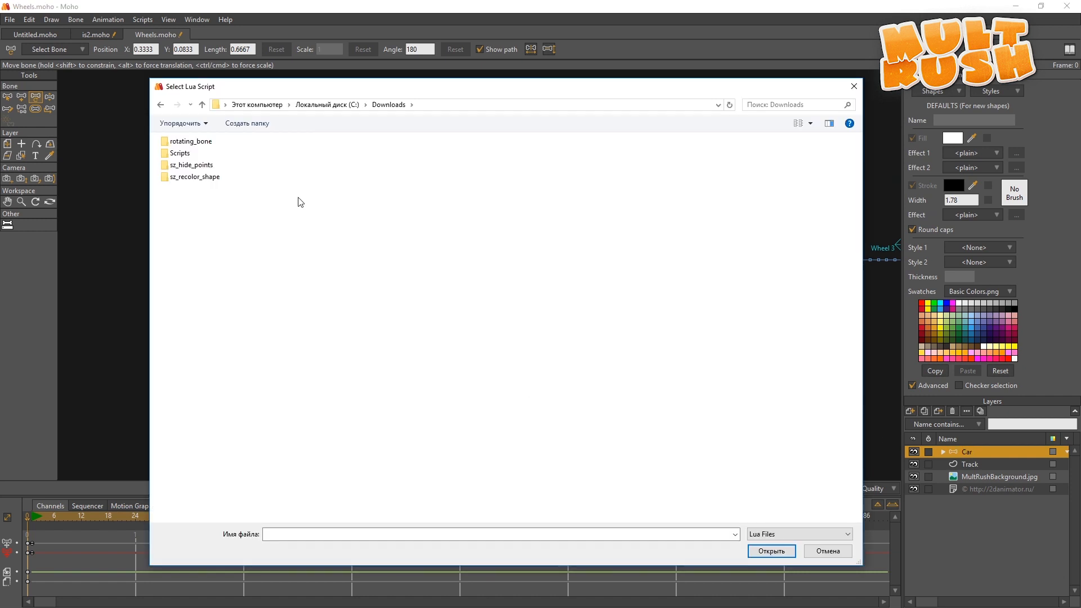
double_click(204, 142)
double_click(204, 144)
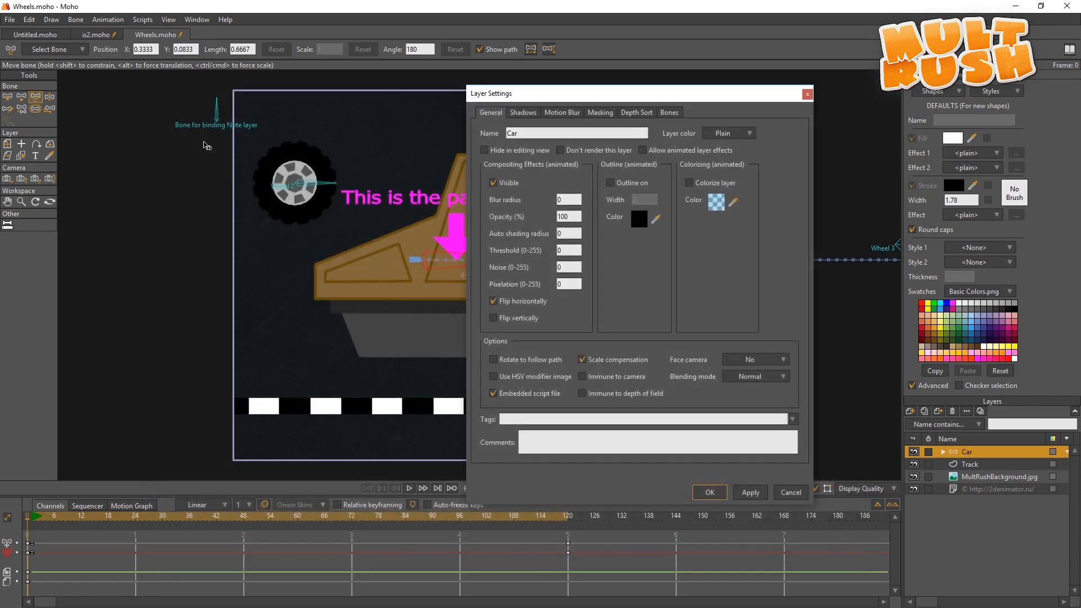
left_click(709, 492)
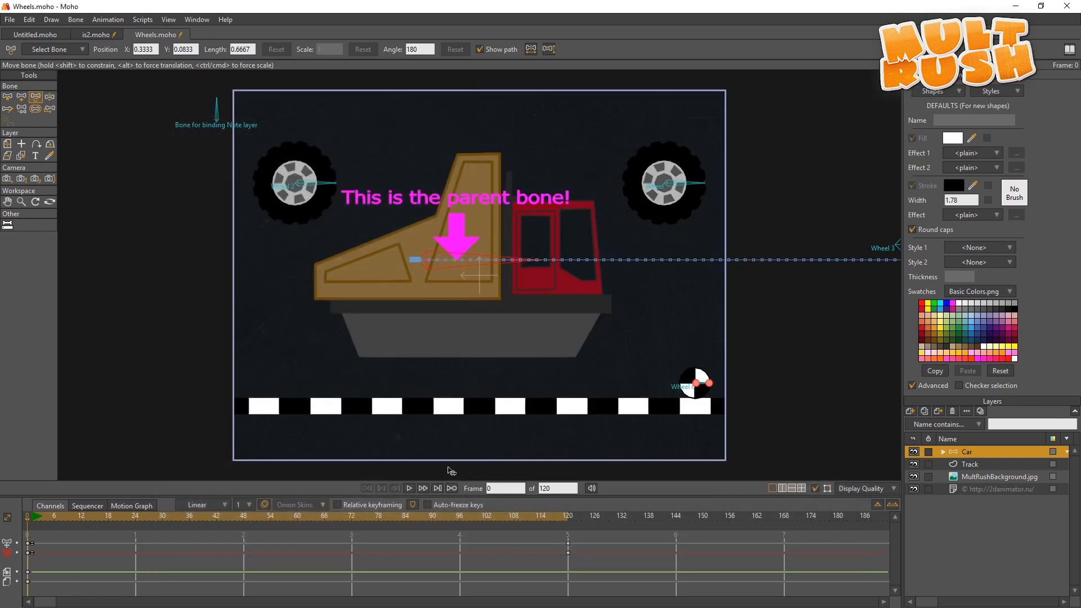
Step: Go to frame 1 and move the truck's parent bone to check the wheels' rotation
left_click(32, 517)
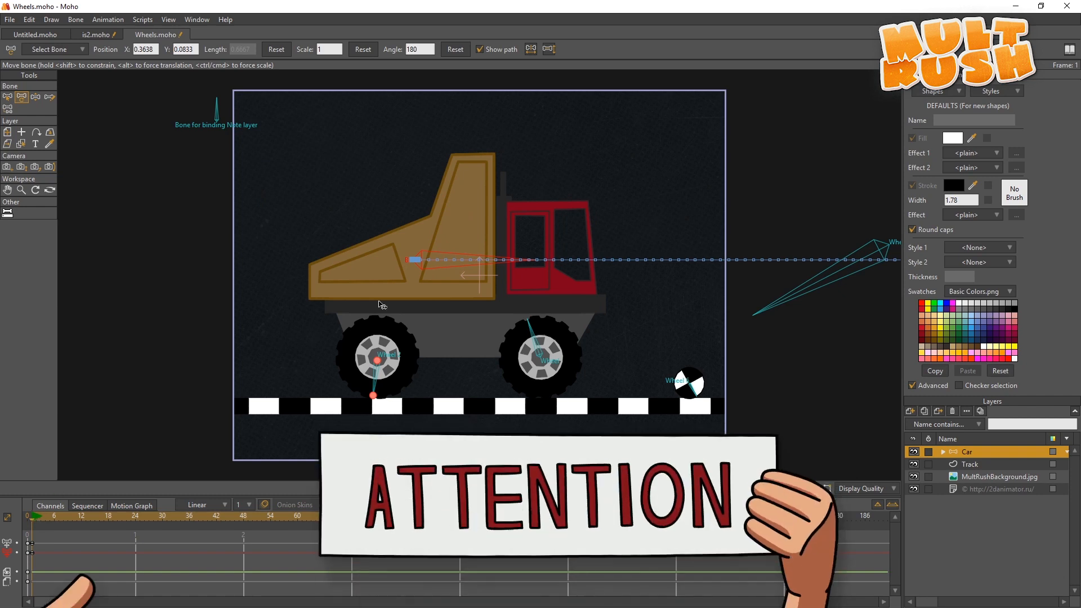